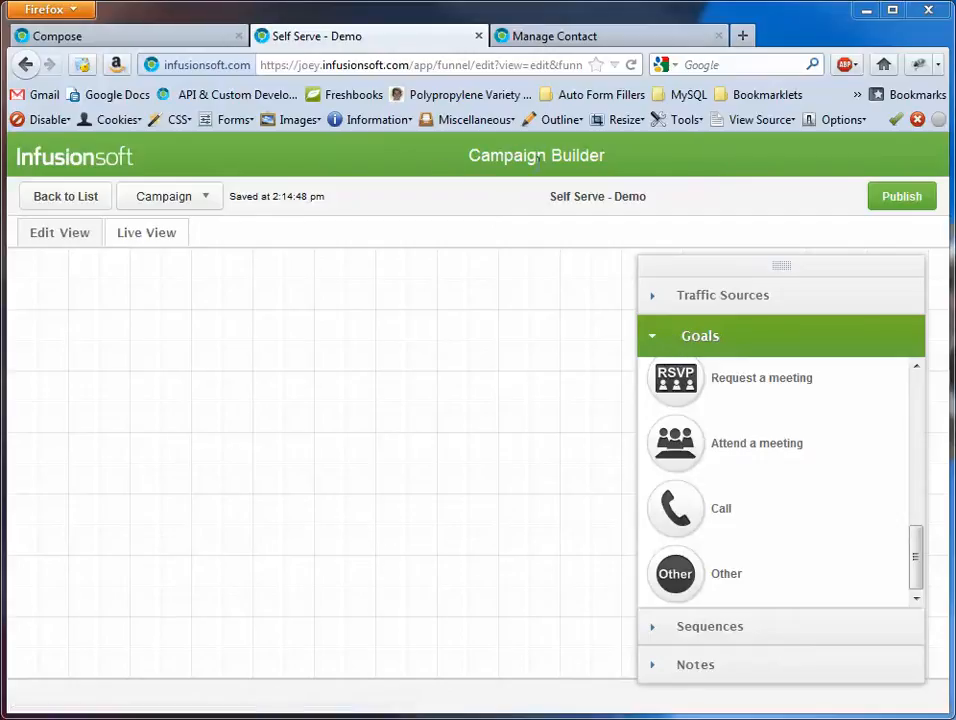
# Step: Add an Other goal to the middle of the campaign canvas and set its goal method to Web Form submitted
pyautogui.moveTo(675, 573); pyautogui.dragTo(327, 400)
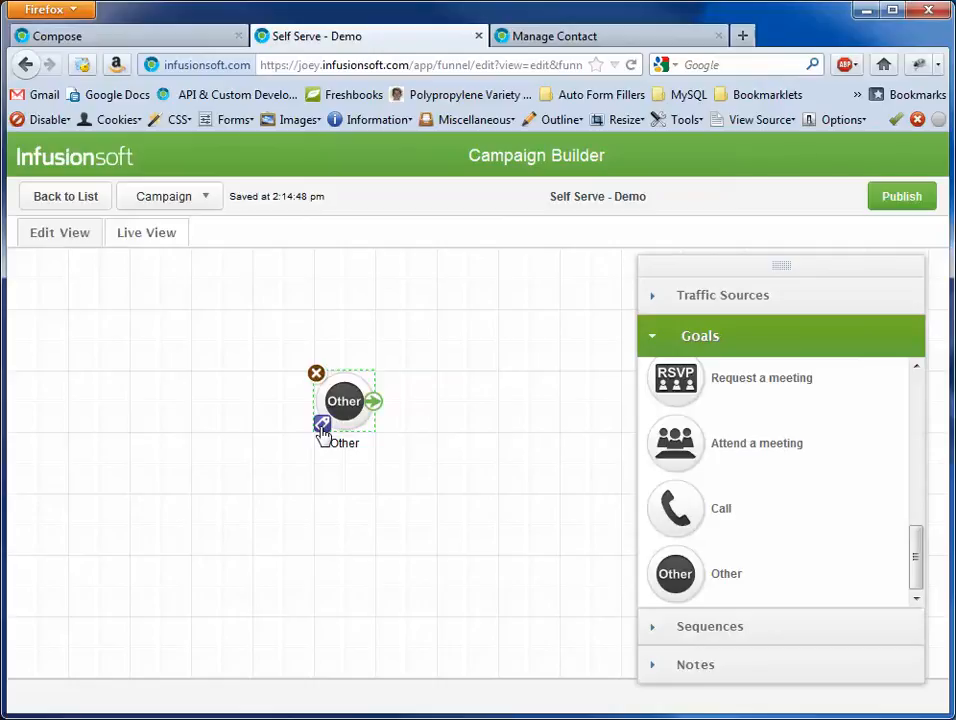
pyautogui.click(322, 426)
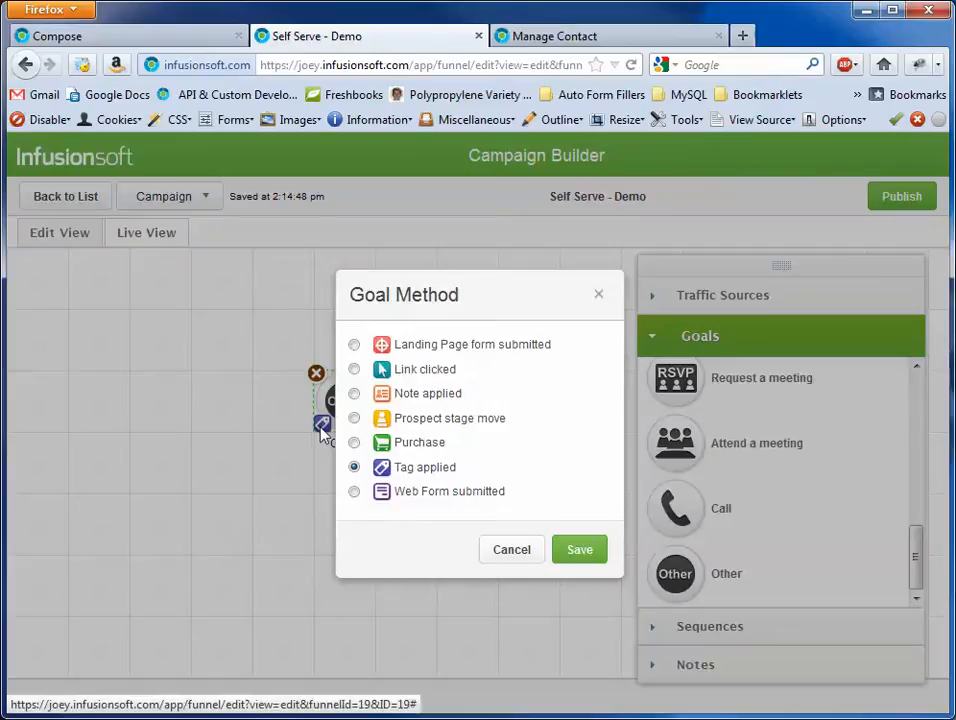
pyautogui.click(354, 493)
pyautogui.click(572, 550)
# Step: Open the Other goal's web form and delete its default Email and First Name fields
pyautogui.moveTo(345, 400)
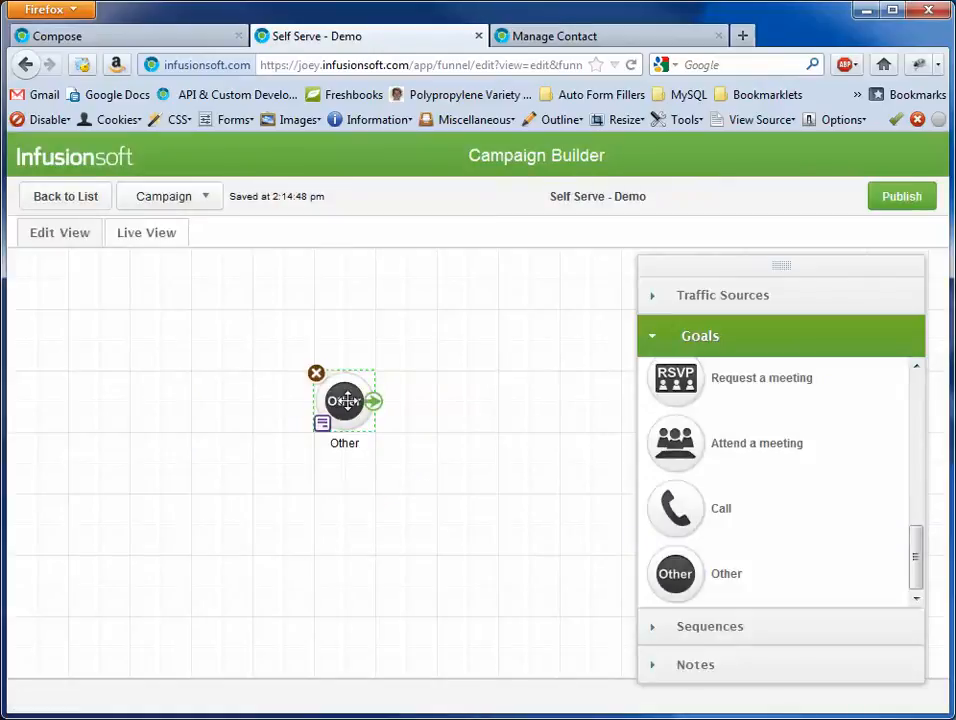
pyautogui.doubleClick(345, 400)
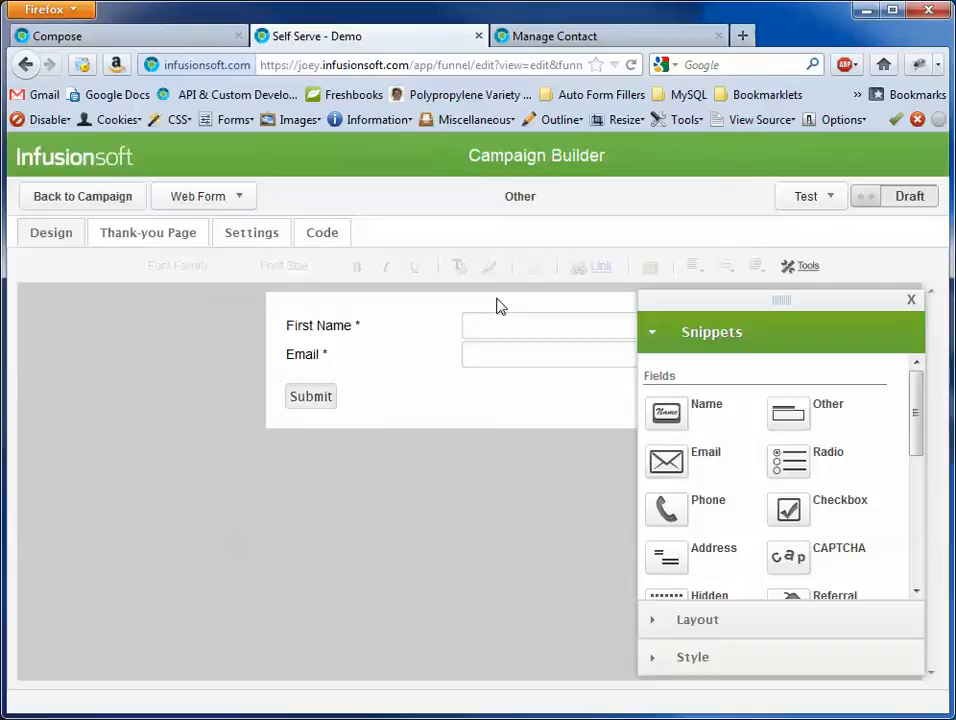
pyautogui.moveTo(804, 297); pyautogui.dragTo(828, 301)
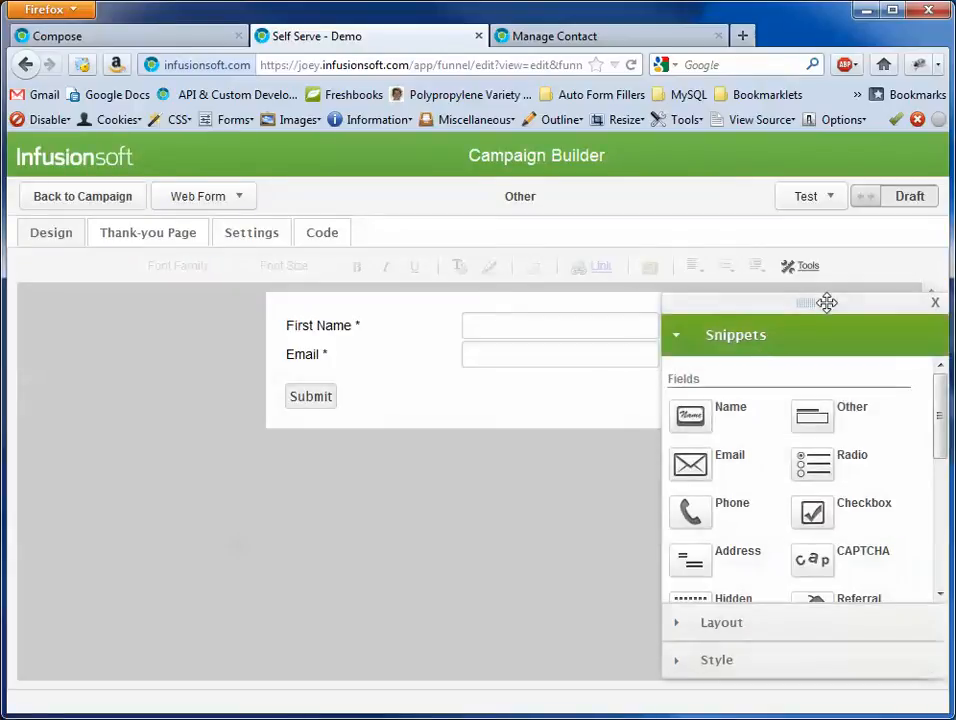
pyautogui.click(644, 327)
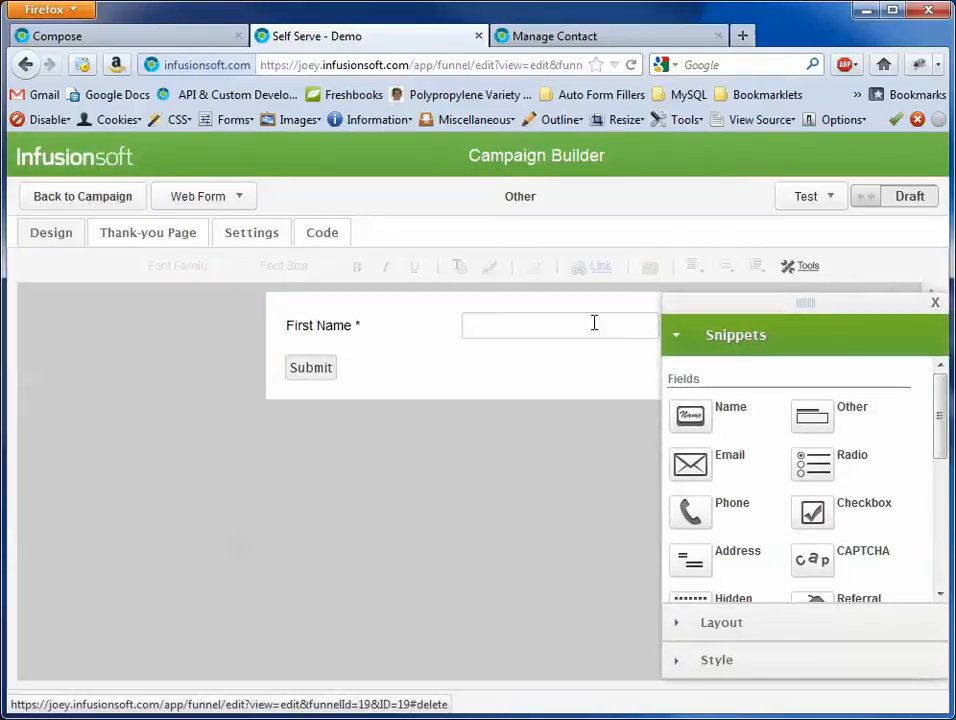
pyautogui.click(626, 300)
pyautogui.click(632, 497)
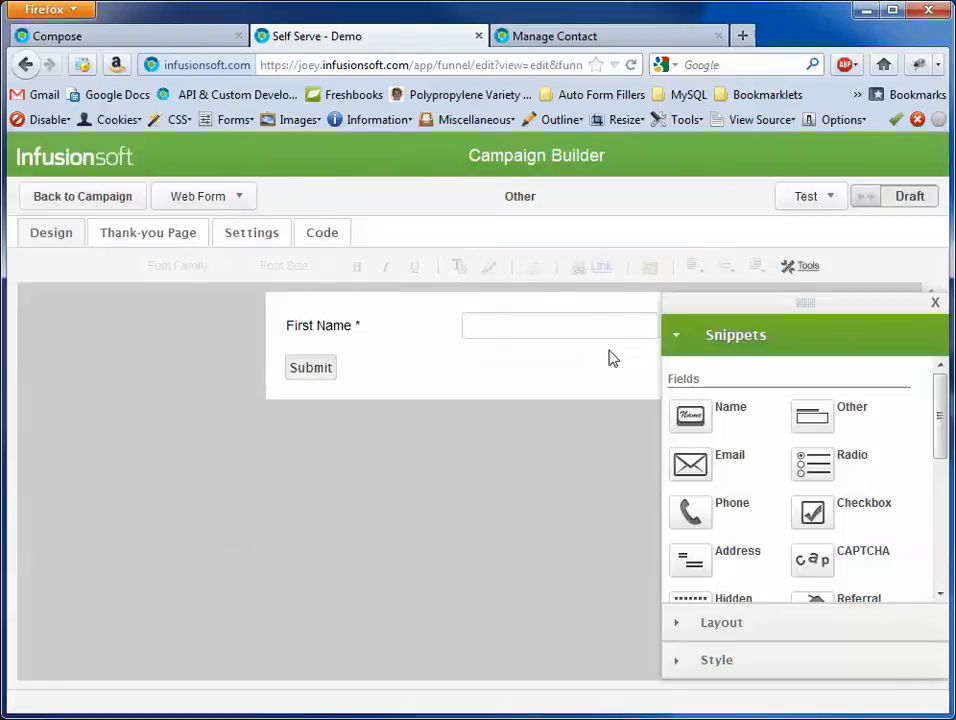
pyautogui.click(645, 301)
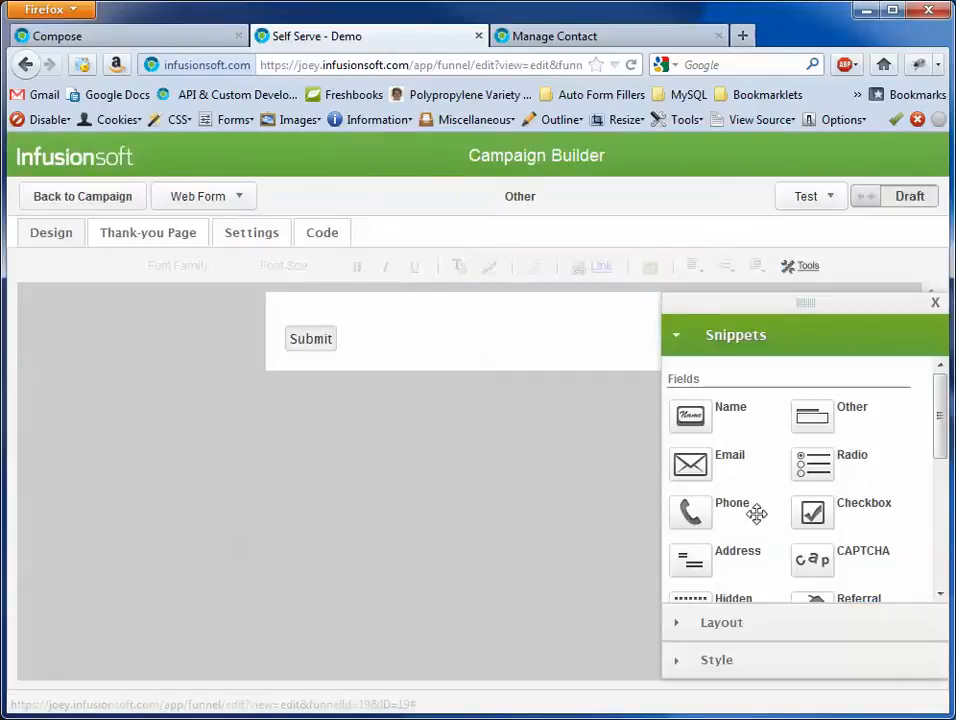
# Step: Add a hidden field for First Name above the Submit button, leaving its value empty
pyautogui.scroll(-3, 752, 493)
pyautogui.moveTo(751, 489); pyautogui.dragTo(396, 312)
pyautogui.click(455, 302)
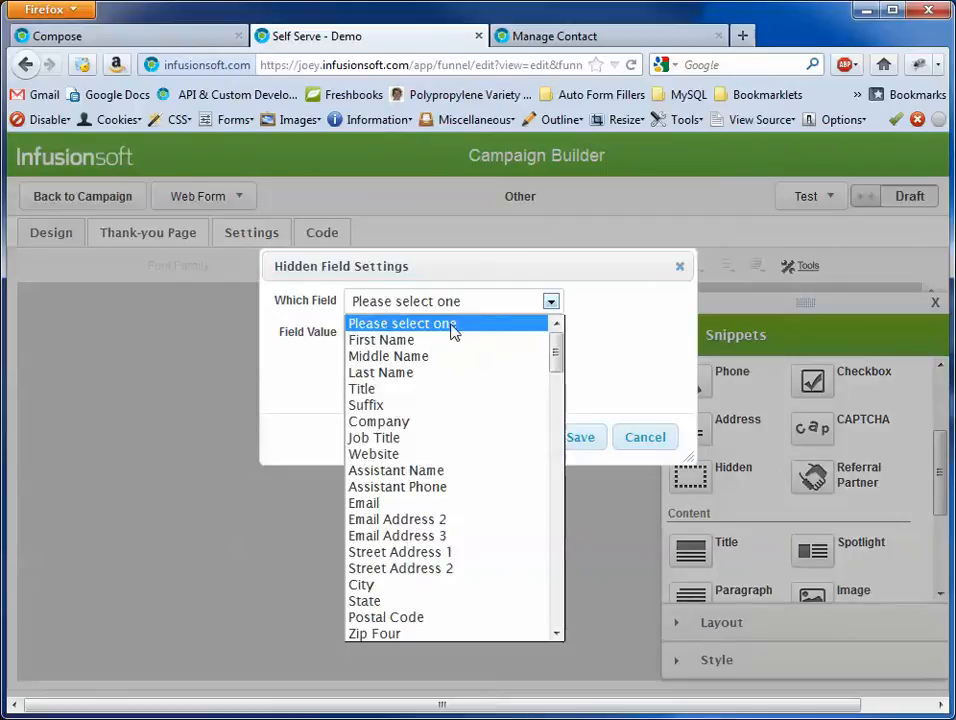
pyautogui.click(447, 339)
pyautogui.click(580, 441)
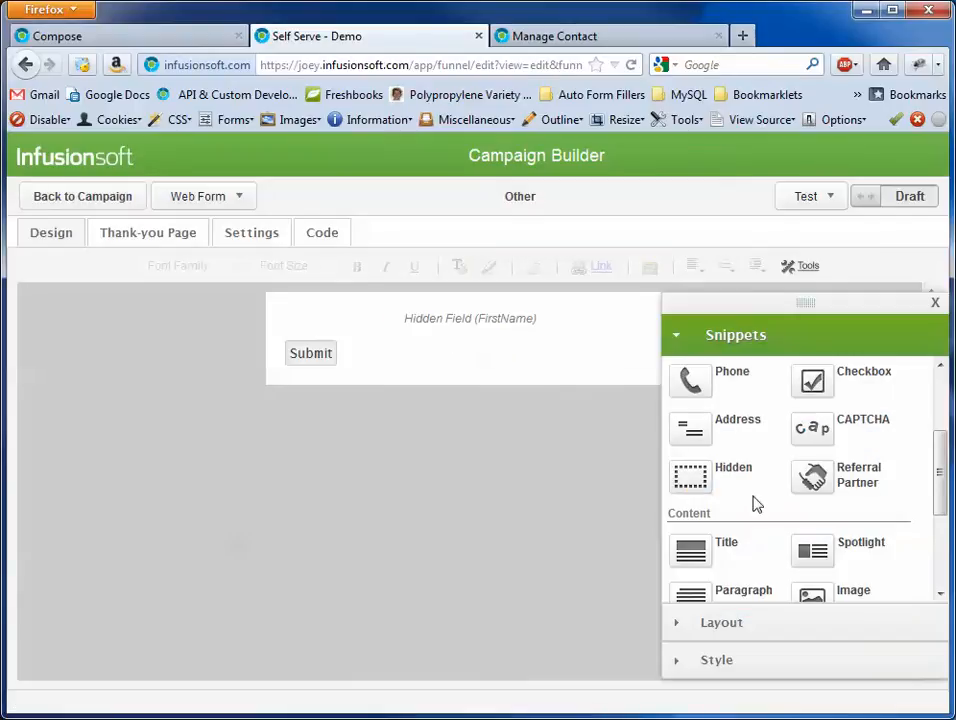
# Step: Add a second hidden field for Email below the First Name one, leaving its value empty
pyautogui.moveTo(495, 318); pyautogui.dragTo(480, 328)
pyautogui.click(480, 328)
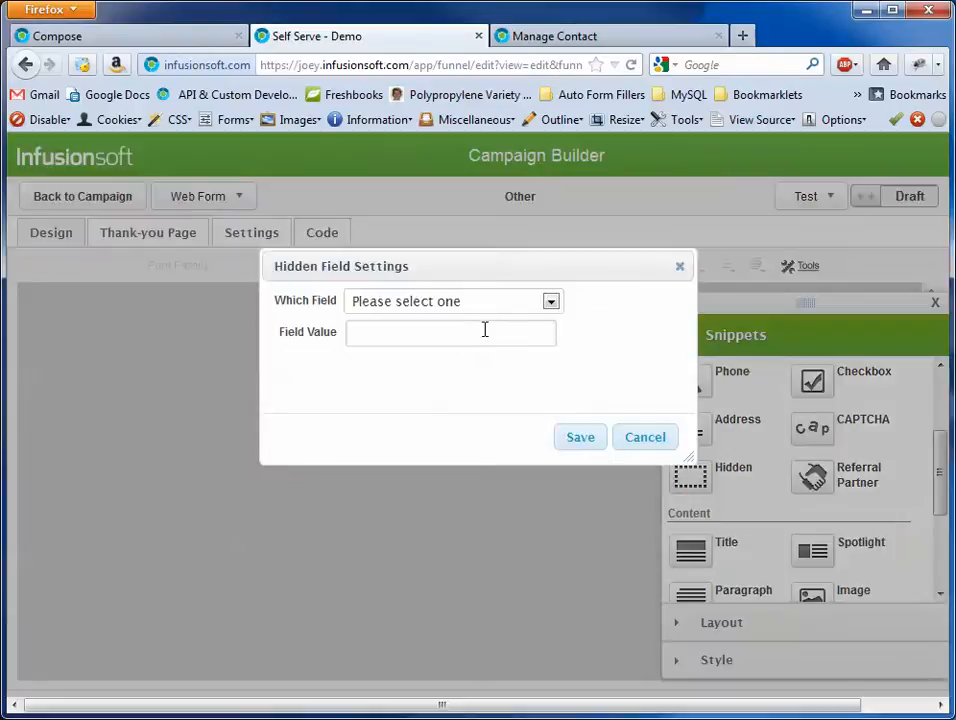
pyautogui.click(493, 303)
pyautogui.scroll(-1, 476, 407)
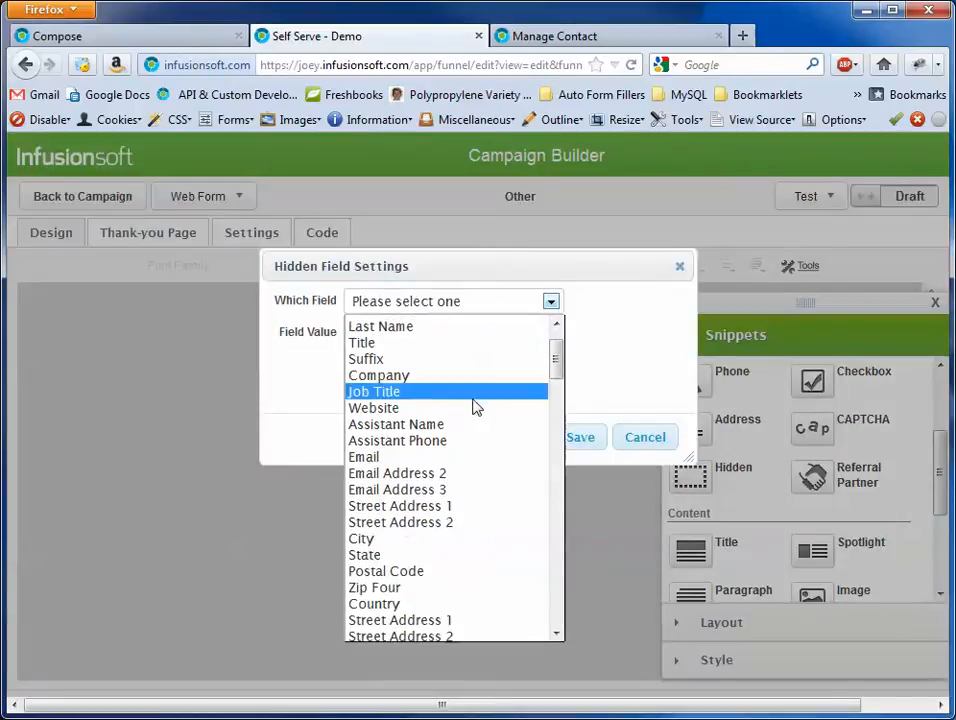
pyautogui.click(450, 456)
pyautogui.click(572, 431)
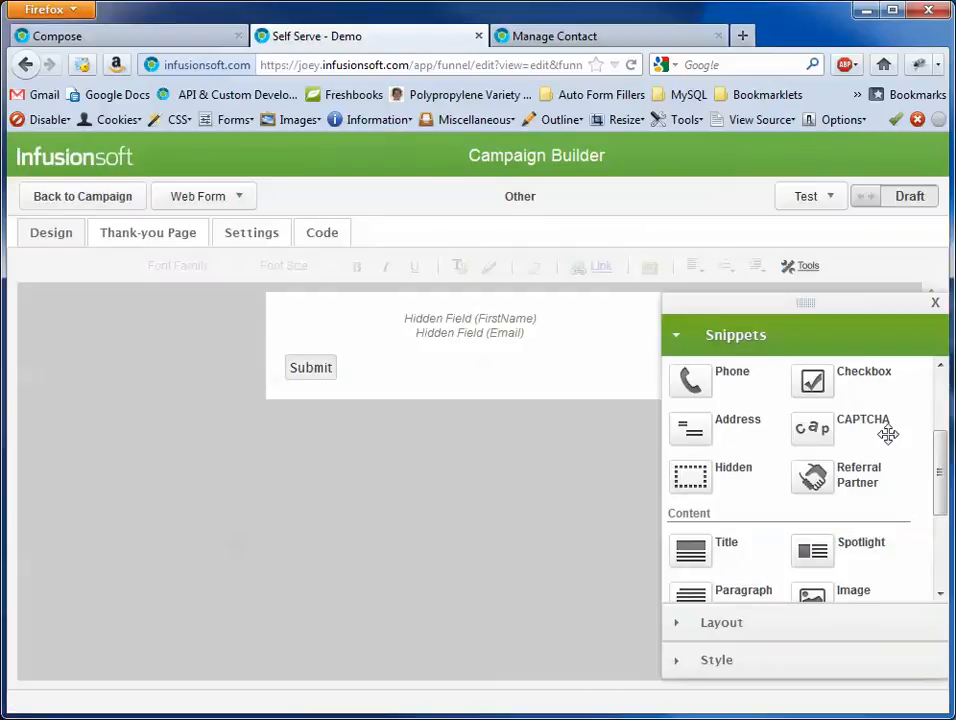
# Step: Add an Other field below the hidden fields and choose to create a custom field for it
pyautogui.moveTo(935, 453); pyautogui.dragTo(942, 386)
pyautogui.moveTo(812, 416); pyautogui.dragTo(440, 352)
pyautogui.click(533, 308)
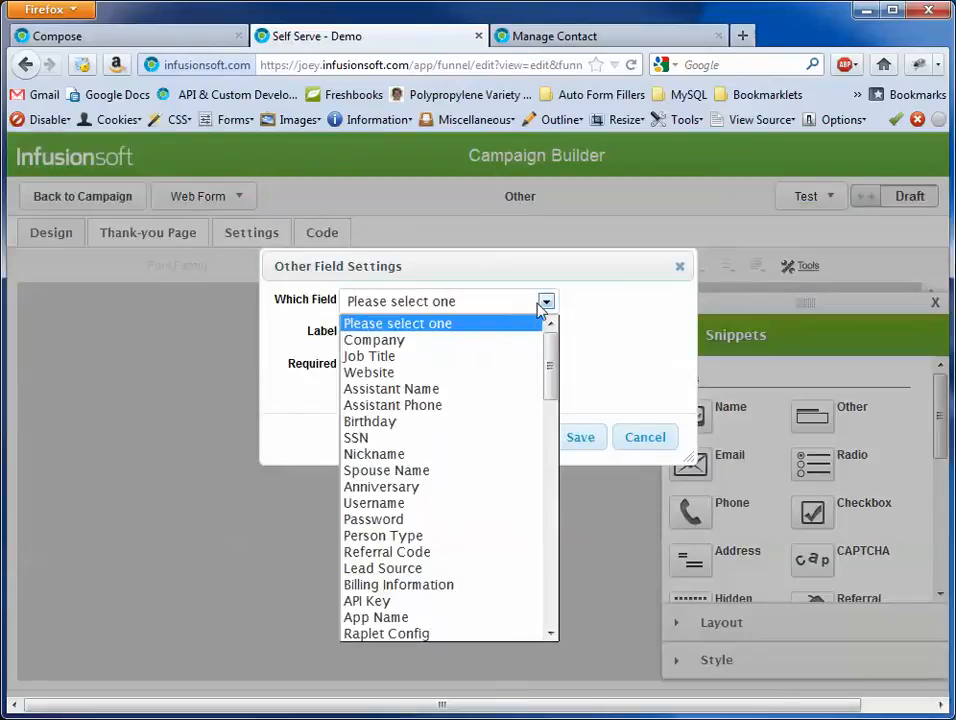
pyautogui.click(537, 308)
pyautogui.click(545, 302)
pyautogui.moveTo(553, 367); pyautogui.dragTo(548, 623)
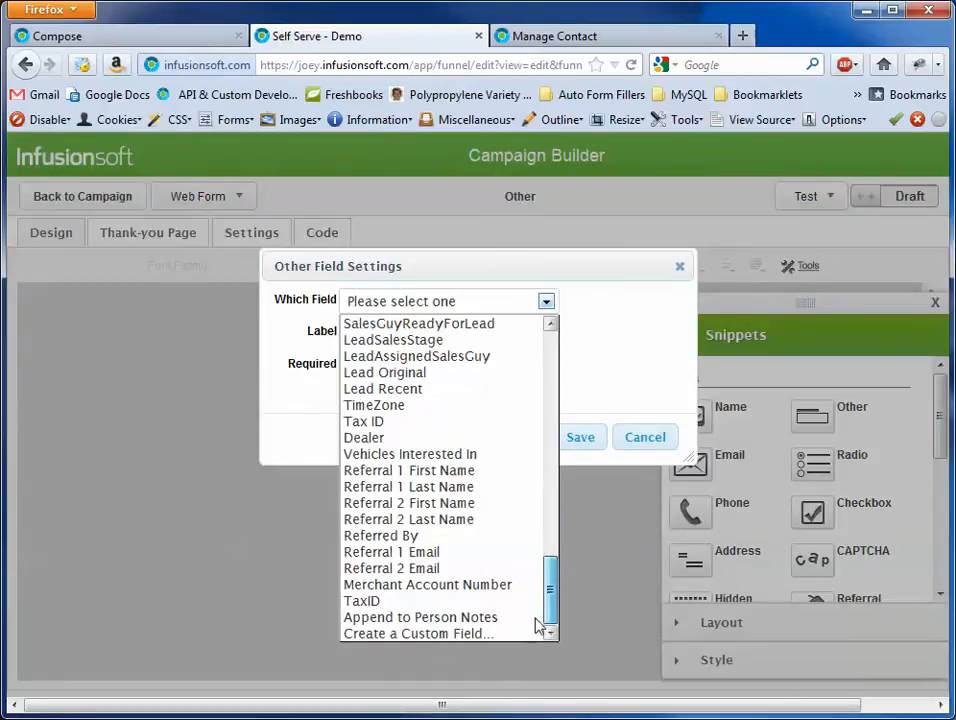
pyautogui.click(510, 634)
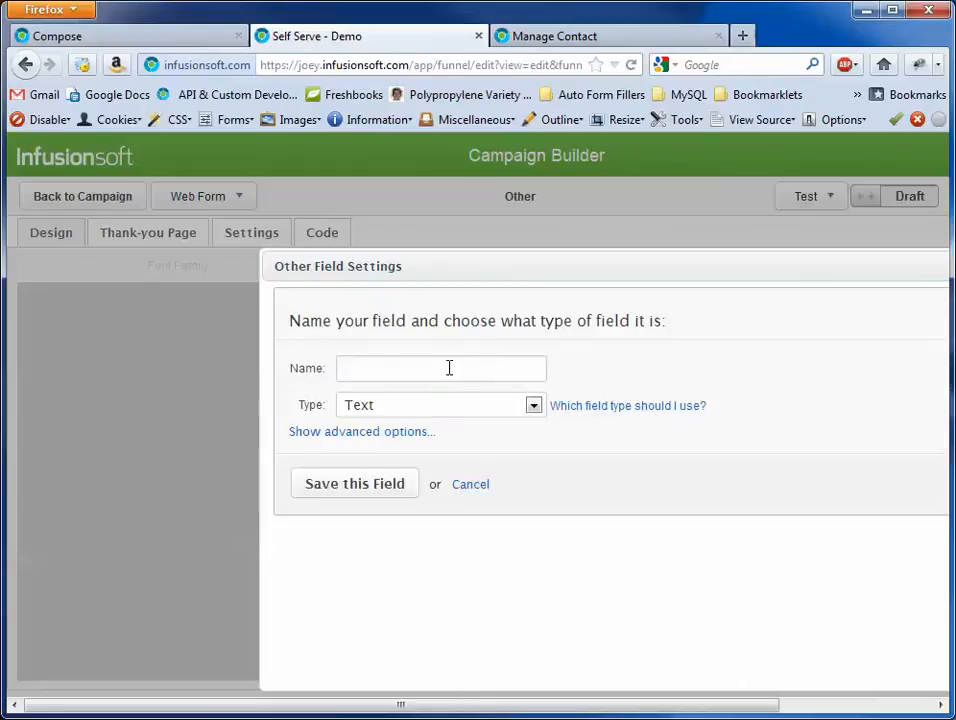
# Step: Create the custom field Favorite Color with type Text and save it on the form as a required field
pyautogui.click(449, 368)
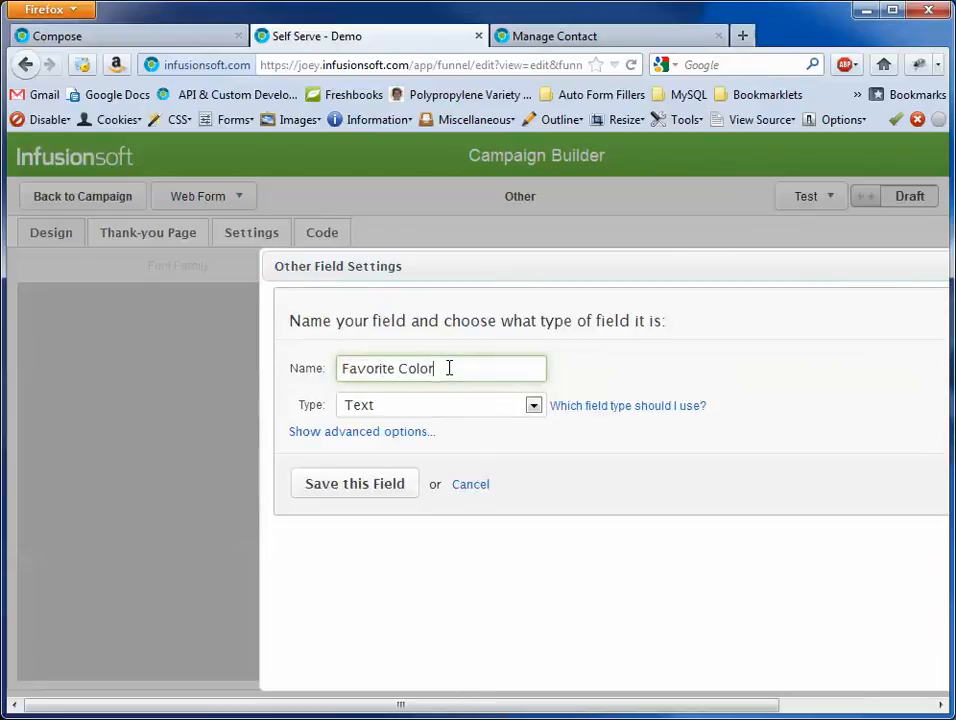
pyautogui.click(532, 406)
pyautogui.click(530, 406)
pyautogui.click(331, 494)
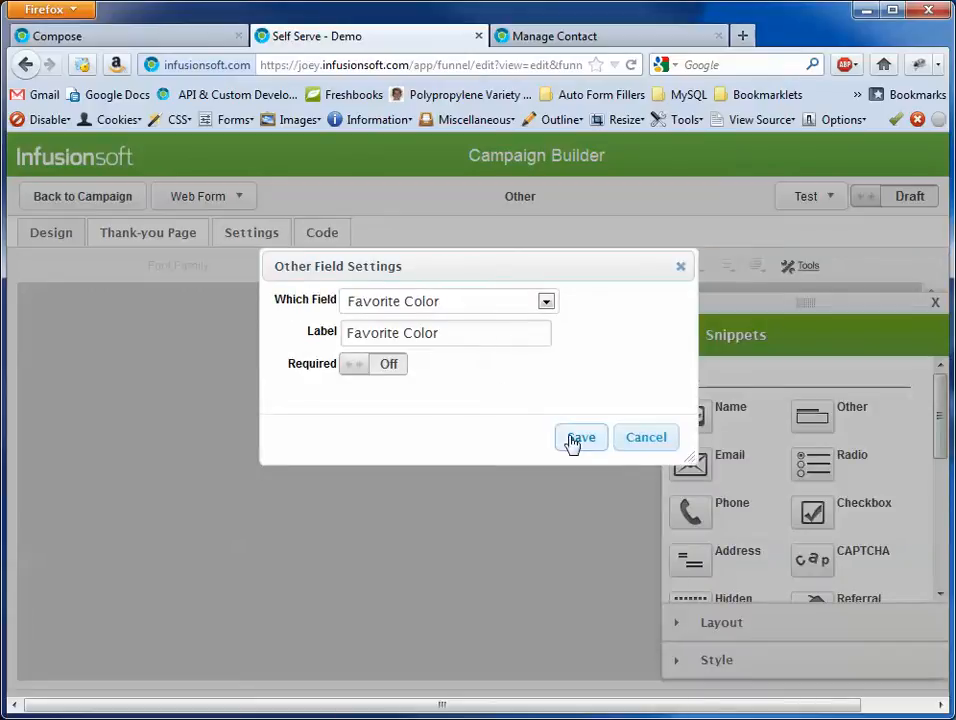
pyautogui.click(392, 366)
pyautogui.click(575, 438)
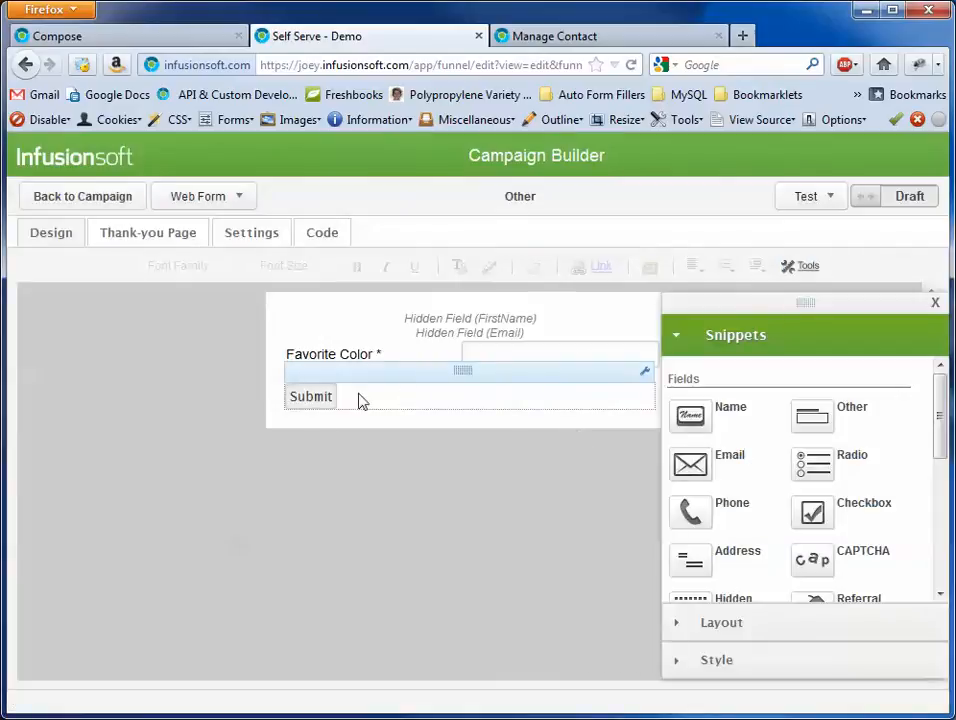
# Step: Mark the web form as Ready and change the ending of its hosted pretty URL to favorite-color
pyautogui.click(872, 200)
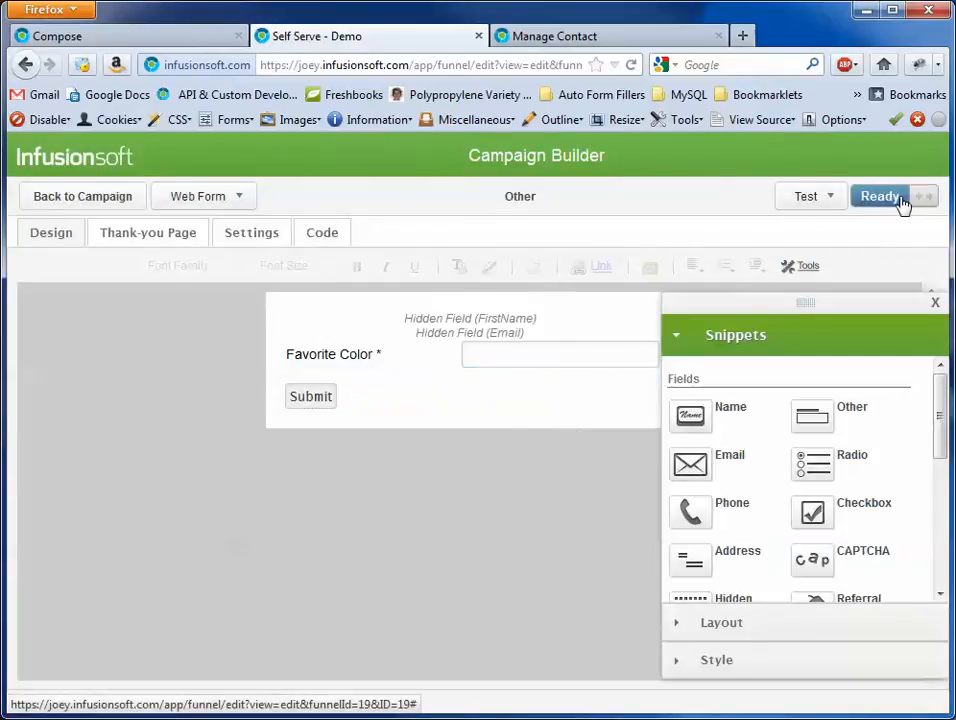
pyautogui.click(324, 242)
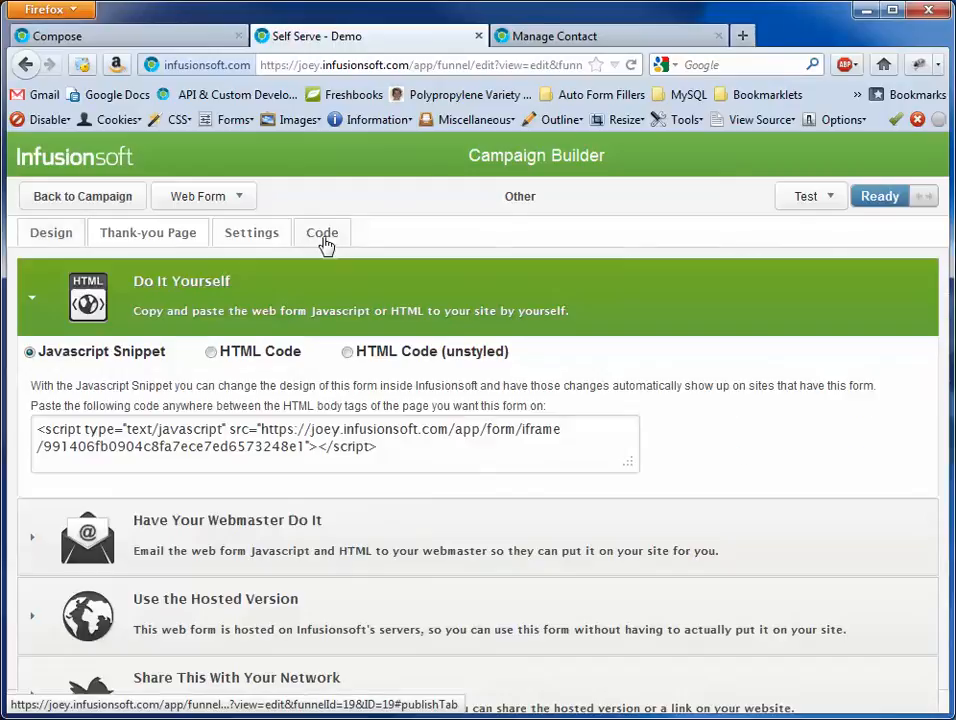
pyautogui.click(216, 614)
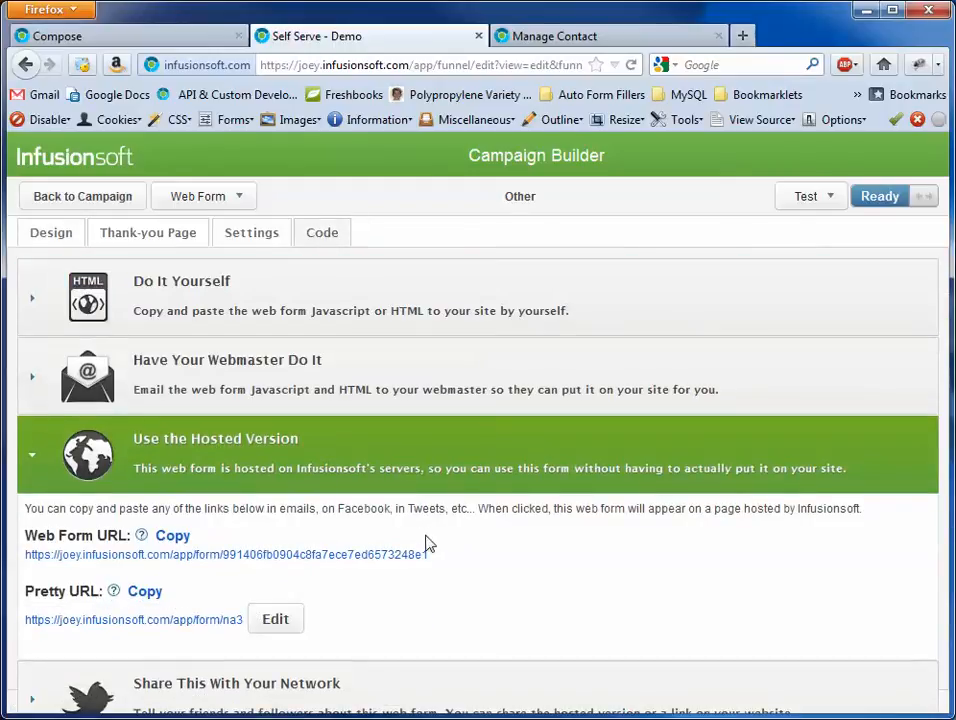
pyautogui.click(256, 619)
pyautogui.moveTo(256, 619); pyautogui.dragTo(218, 627)
pyautogui.write('favorite-color')
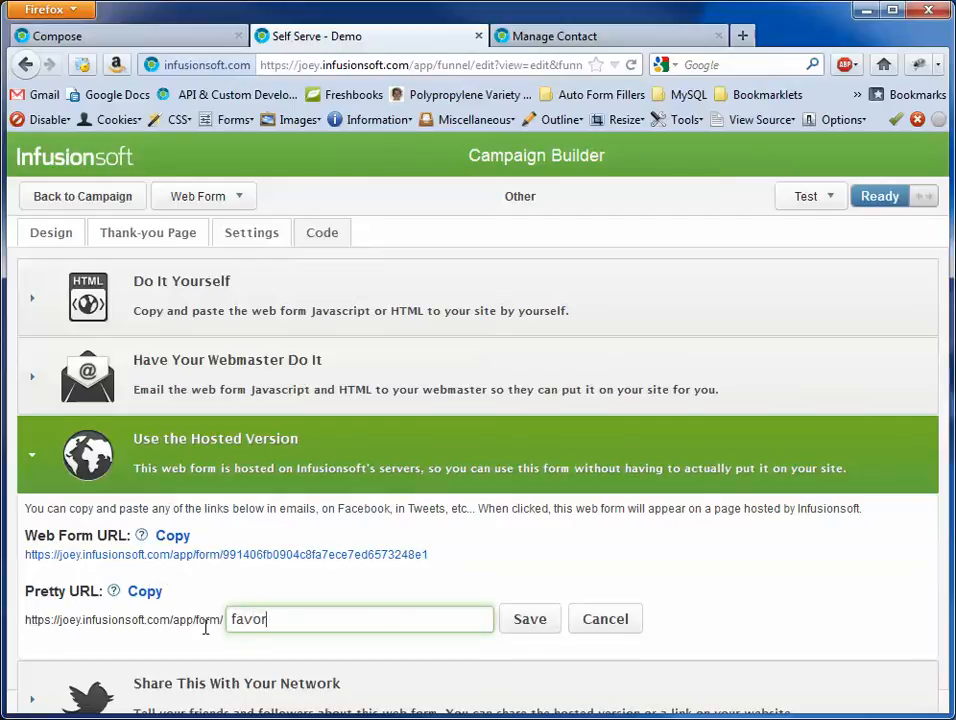
pyautogui.click(535, 619)
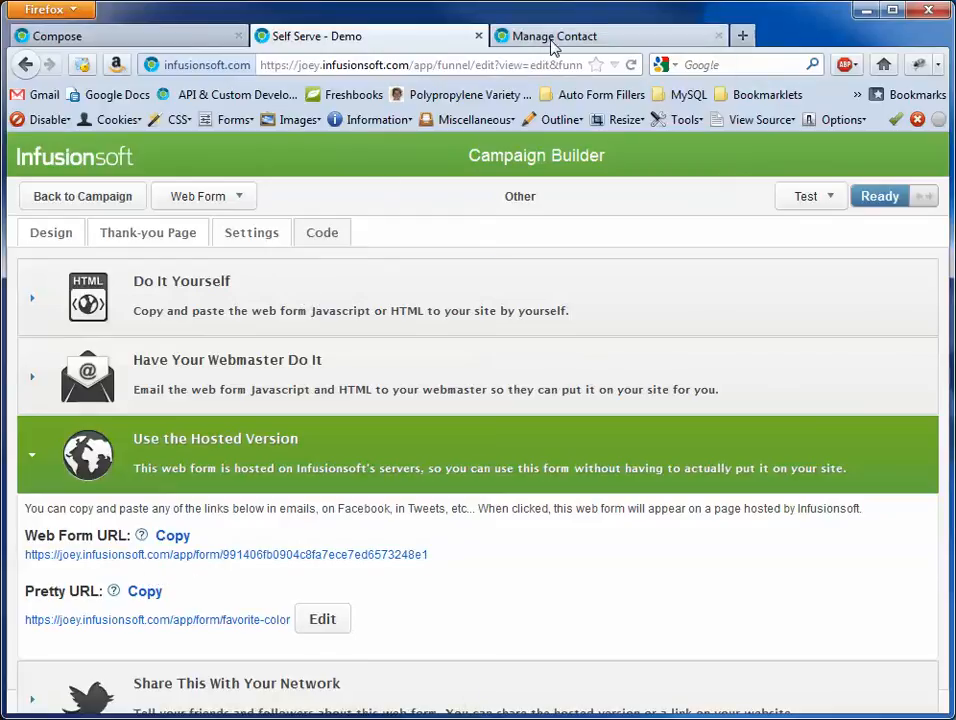
# Step: Return to the Self Serve - Demo campaign and publish its changes
pyautogui.click(86, 206)
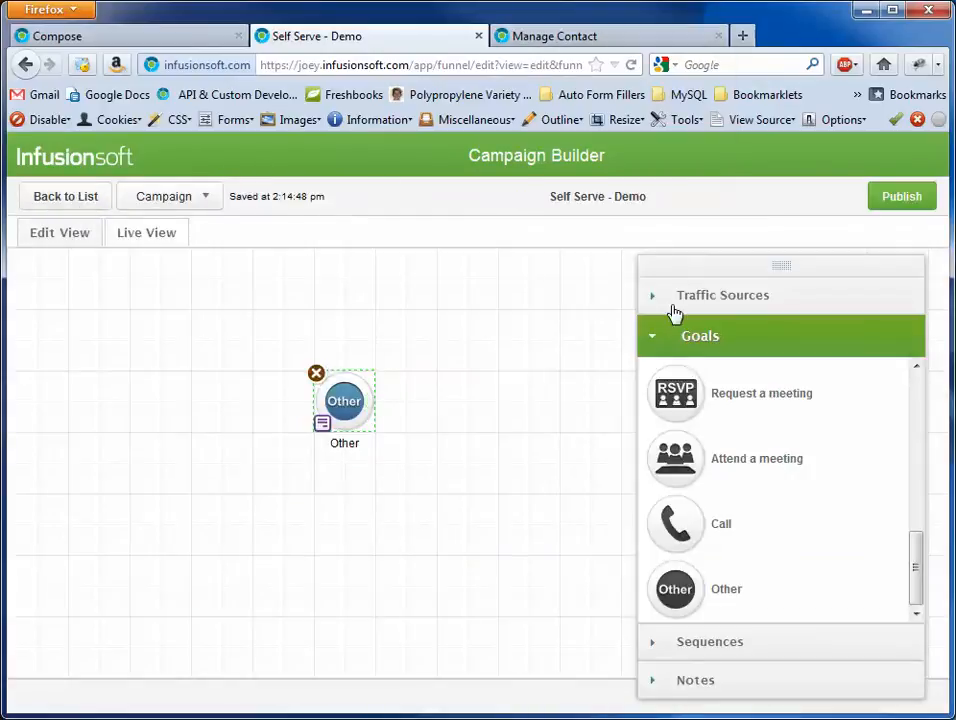
pyautogui.click(889, 203)
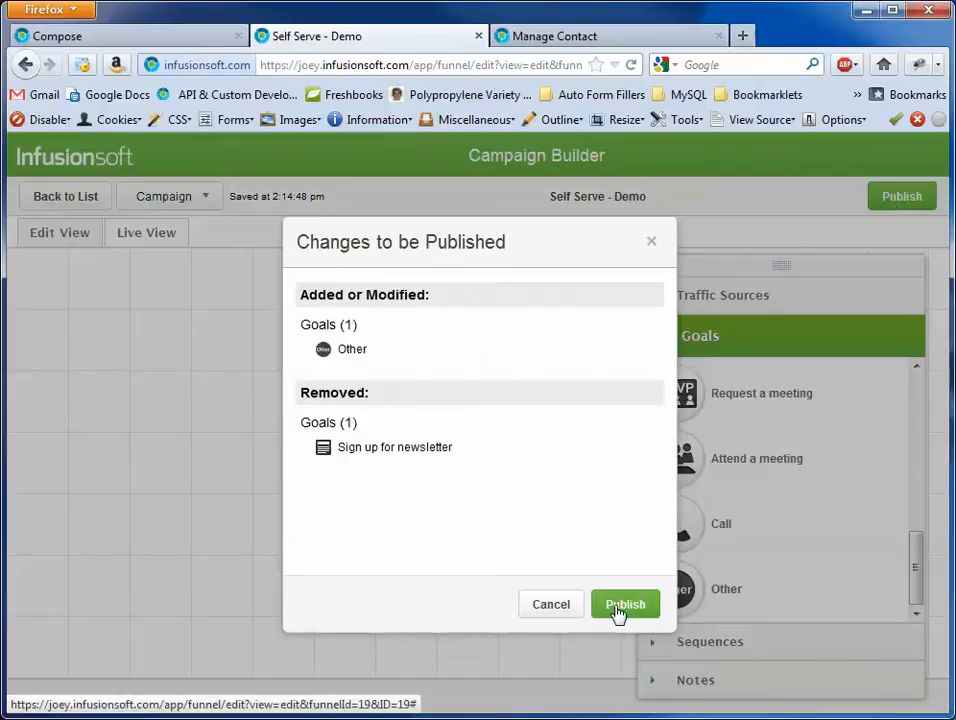
pyautogui.click(622, 606)
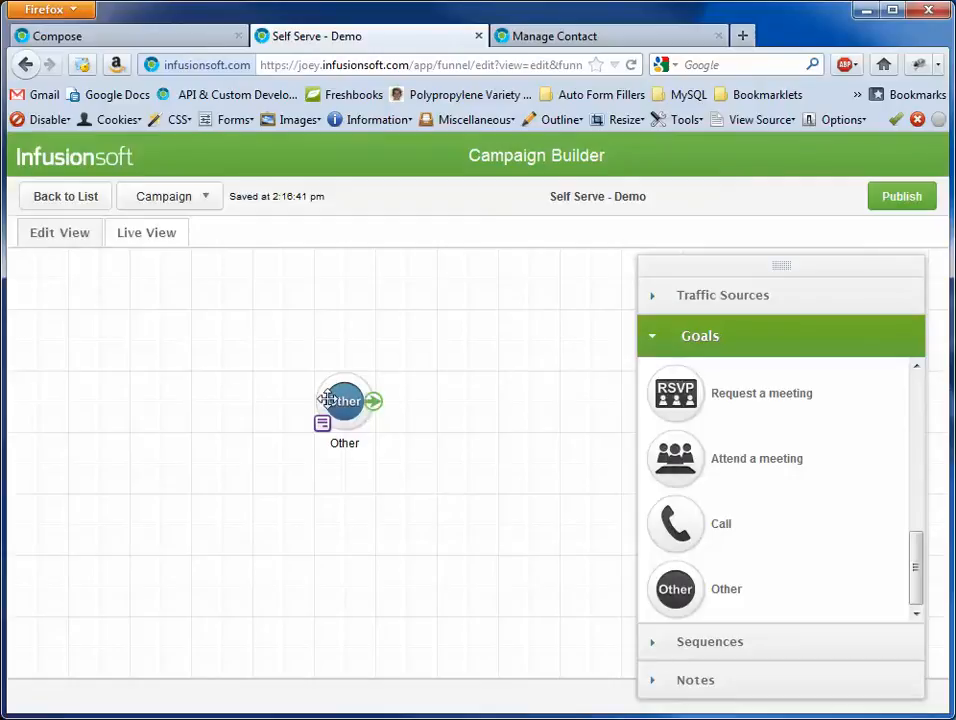
# Step: Switch to the contact page, start a new email broadcast from scratch, and proceed past the recipients to composing the email
pyautogui.click(577, 40)
pyautogui.moveTo(455, 45)
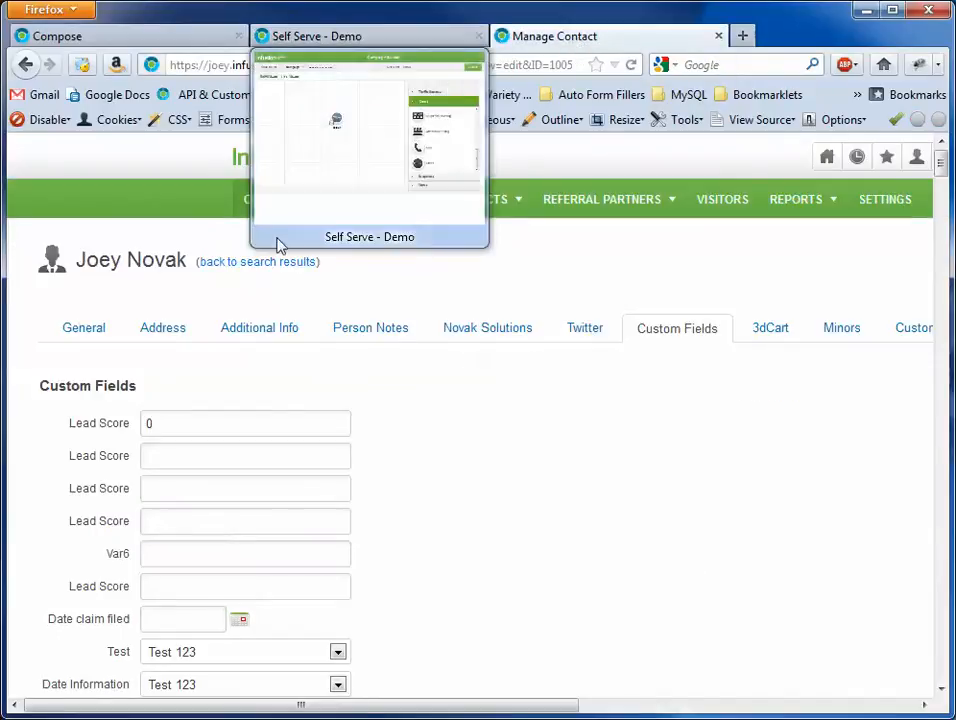
pyautogui.moveTo(303, 160)
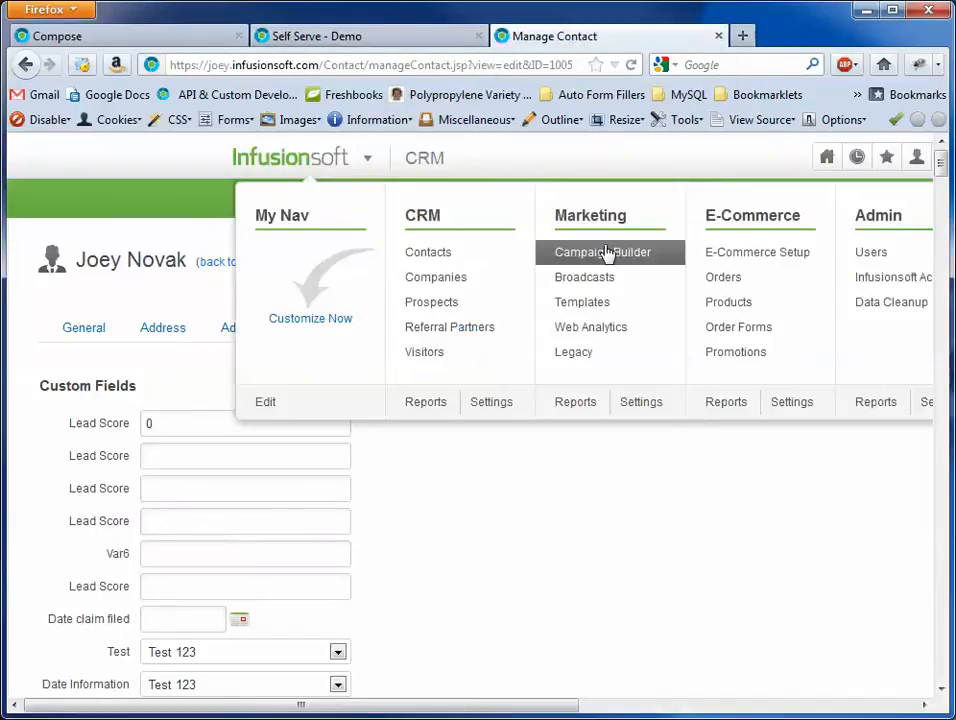
pyautogui.click(609, 279)
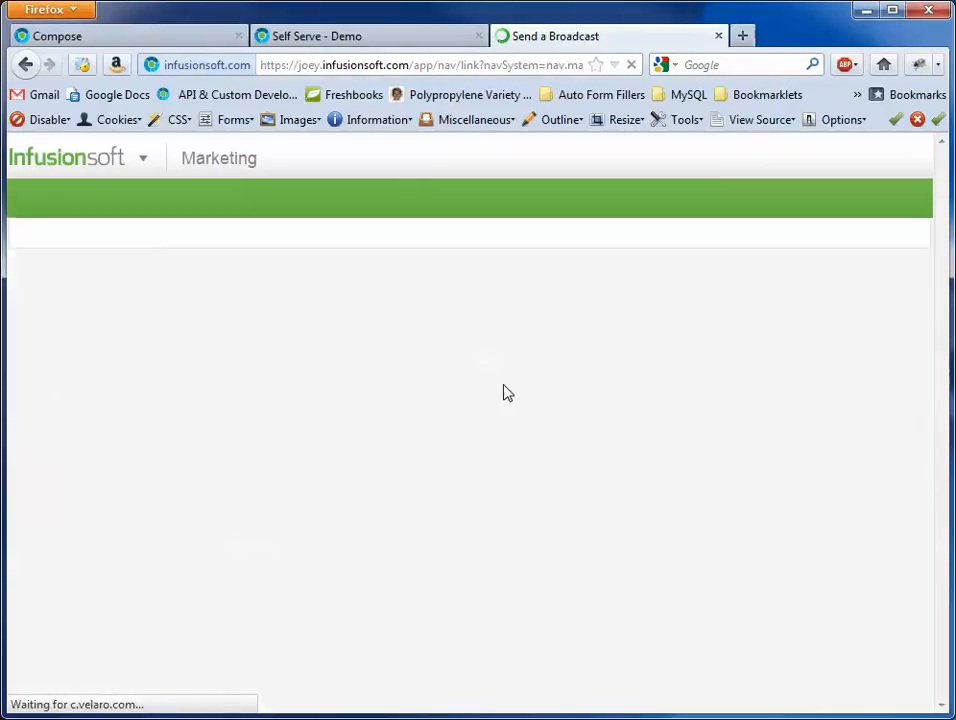
pyautogui.click(107, 350)
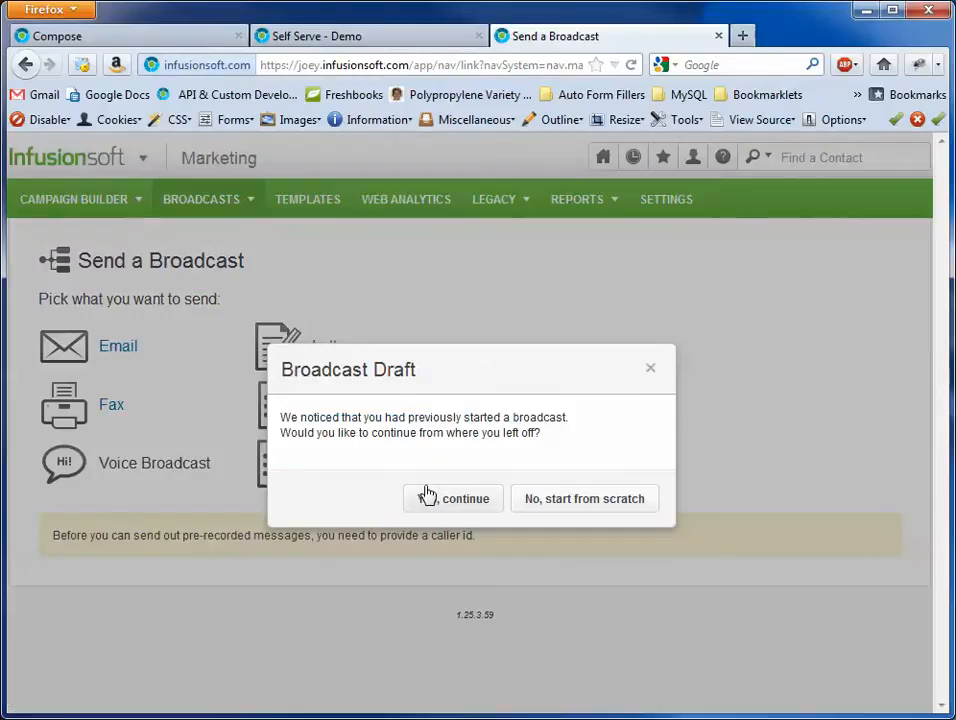
pyautogui.click(596, 499)
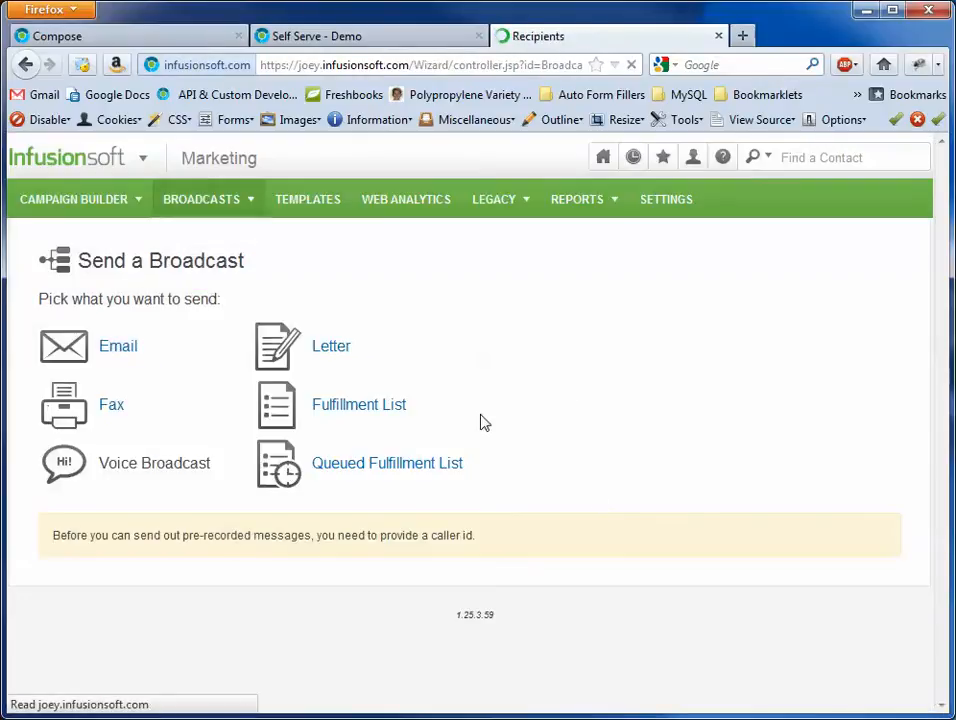
pyautogui.click(136, 613)
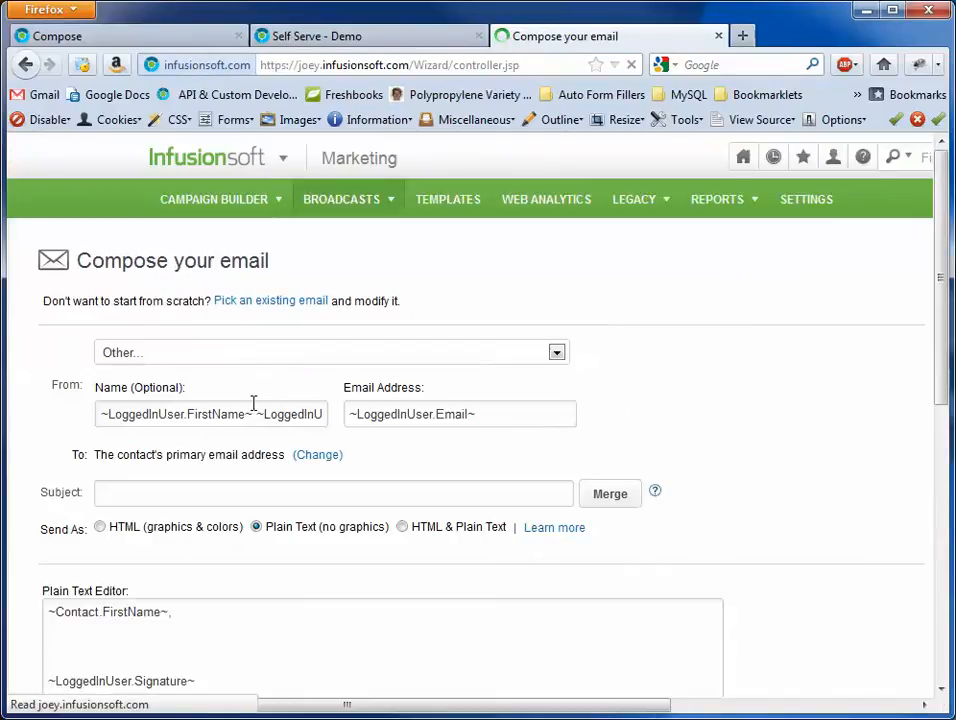
# Step: Set the email subject to "Please Tell Us About Yourself!" and its sending format to HTML
pyautogui.scroll(-3, 258, 401)
pyautogui.scroll(1, 254, 222)
pyautogui.click(254, 221)
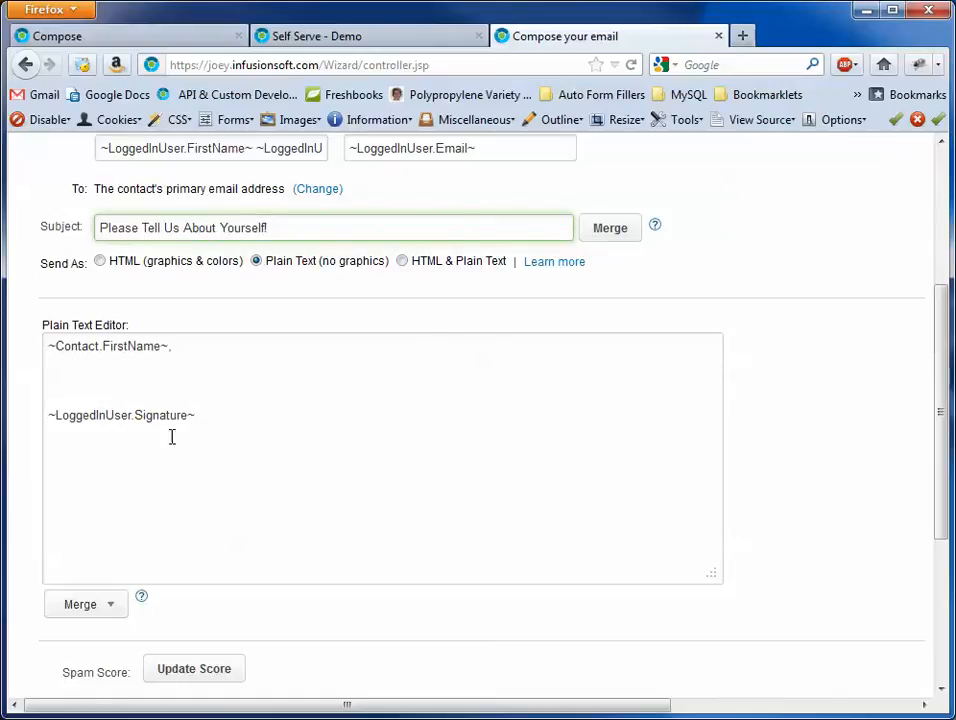
pyautogui.click(100, 261)
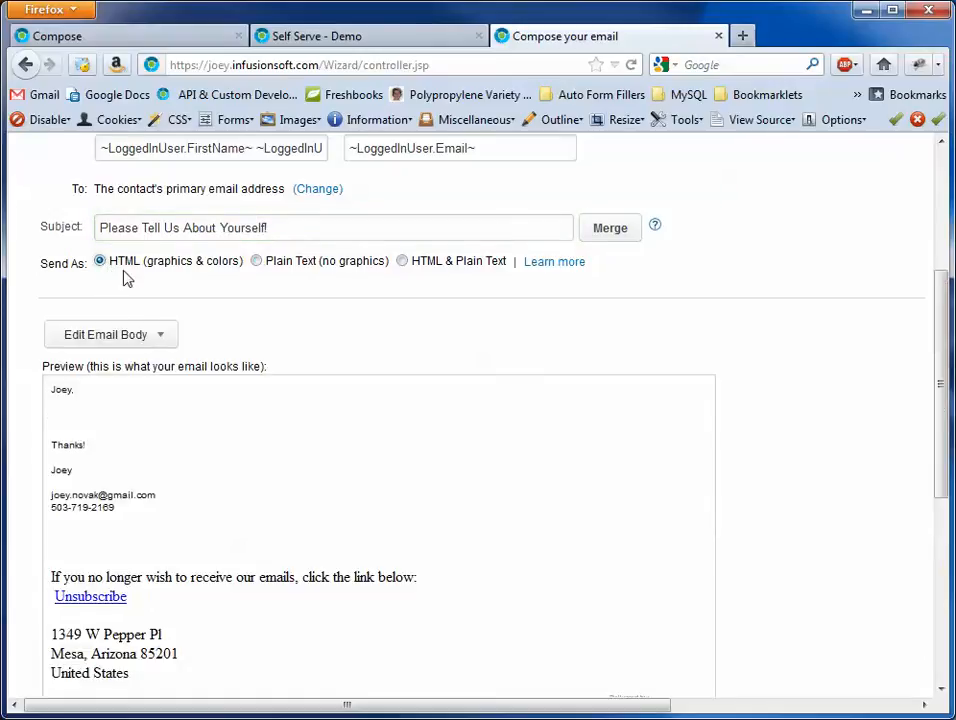
# Step: Open the email body in the Drag & Drop Email Builder and delete the company banner and the placeholder body paragraph
pyautogui.click(160, 336)
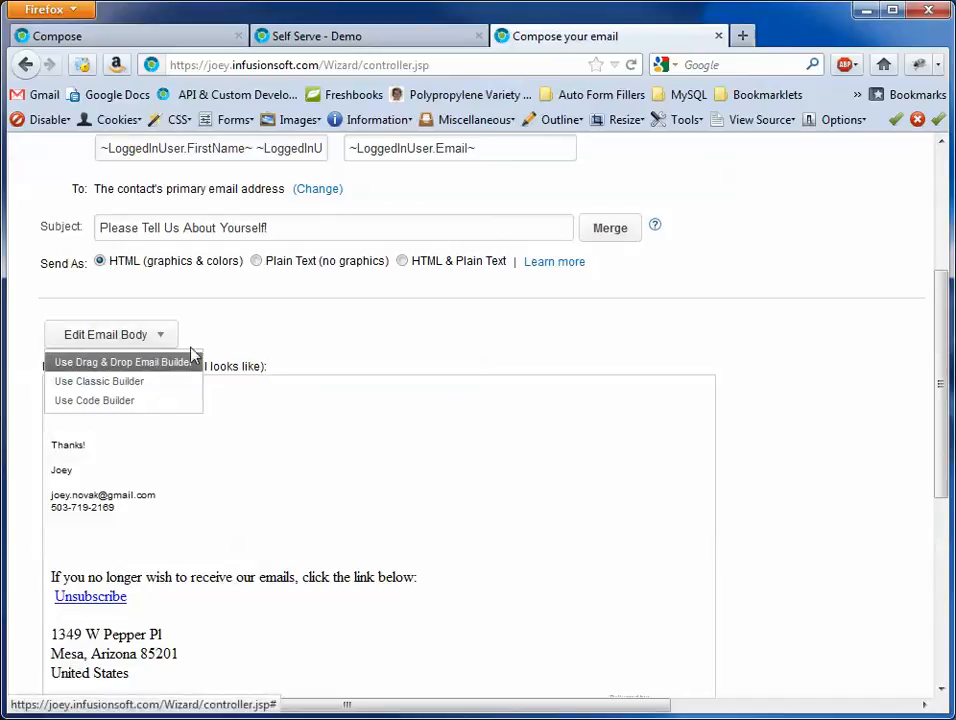
pyautogui.click(160, 363)
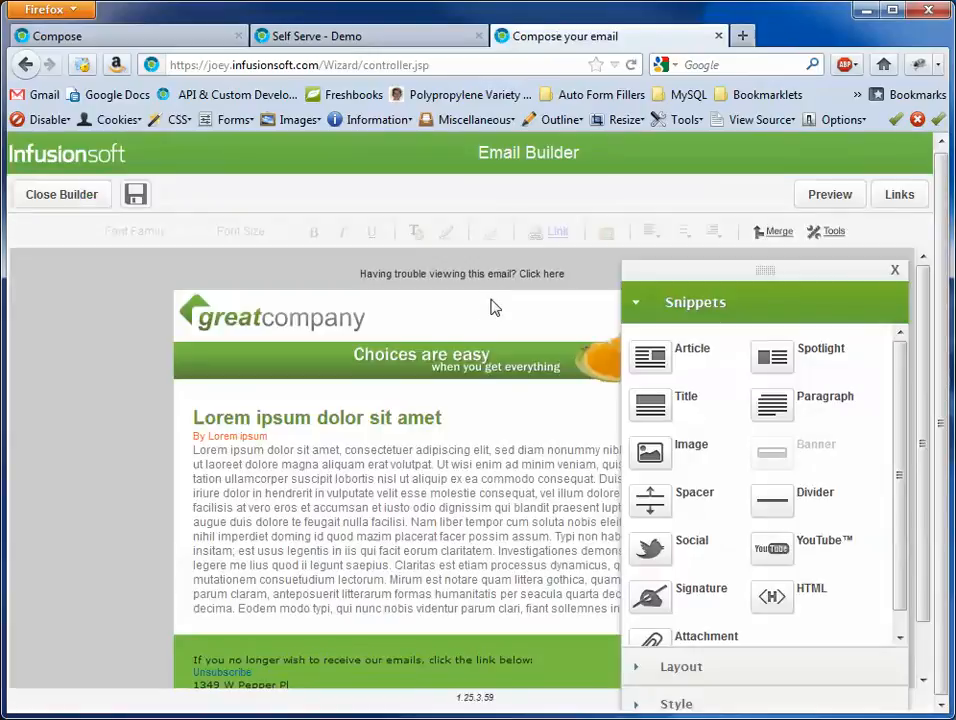
pyautogui.click(488, 313)
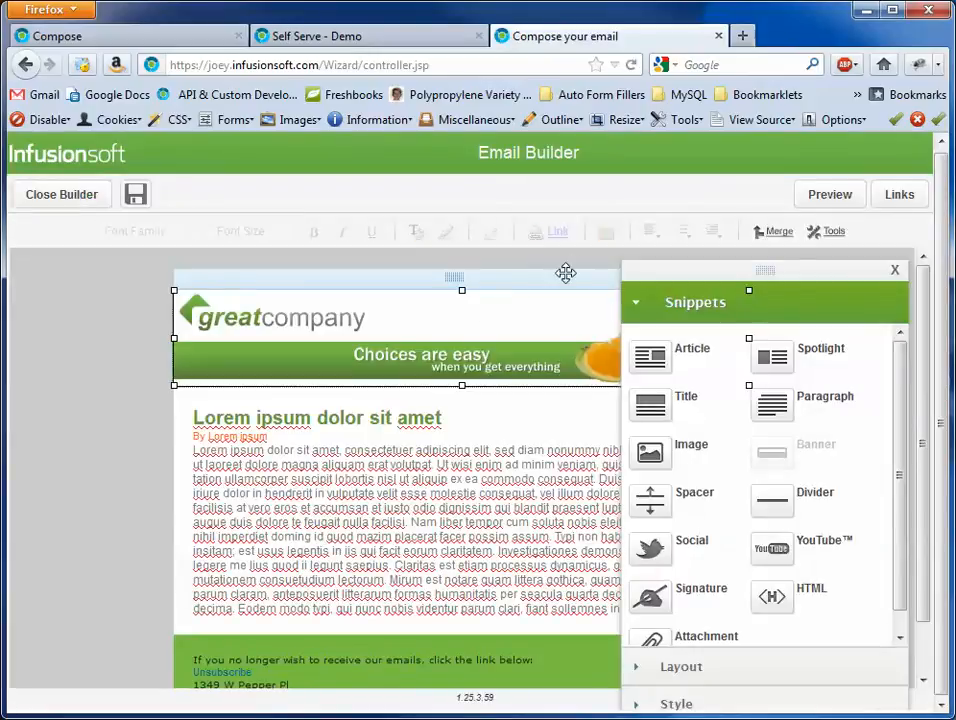
pyautogui.click(895, 269)
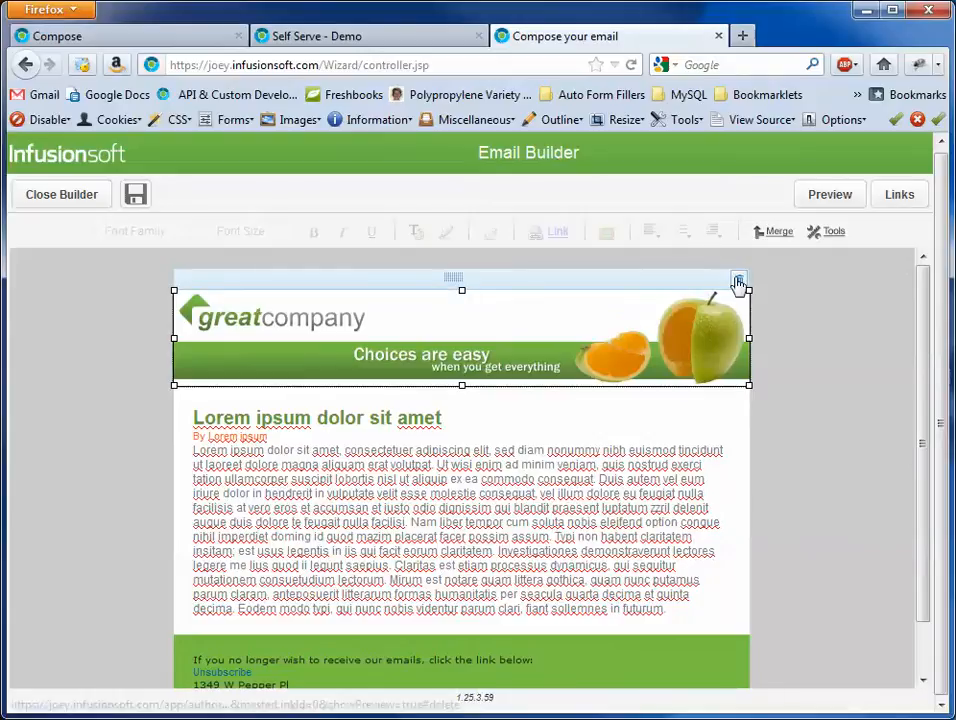
pyautogui.click(738, 280)
pyautogui.tripleClick(544, 352)
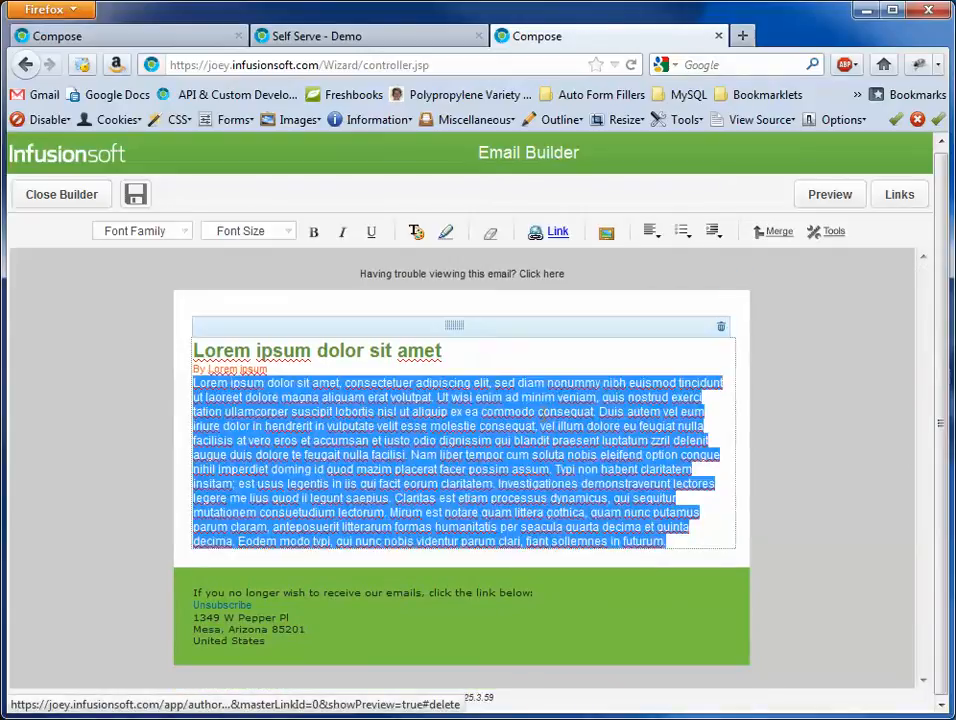
pyautogui.press('Delete')
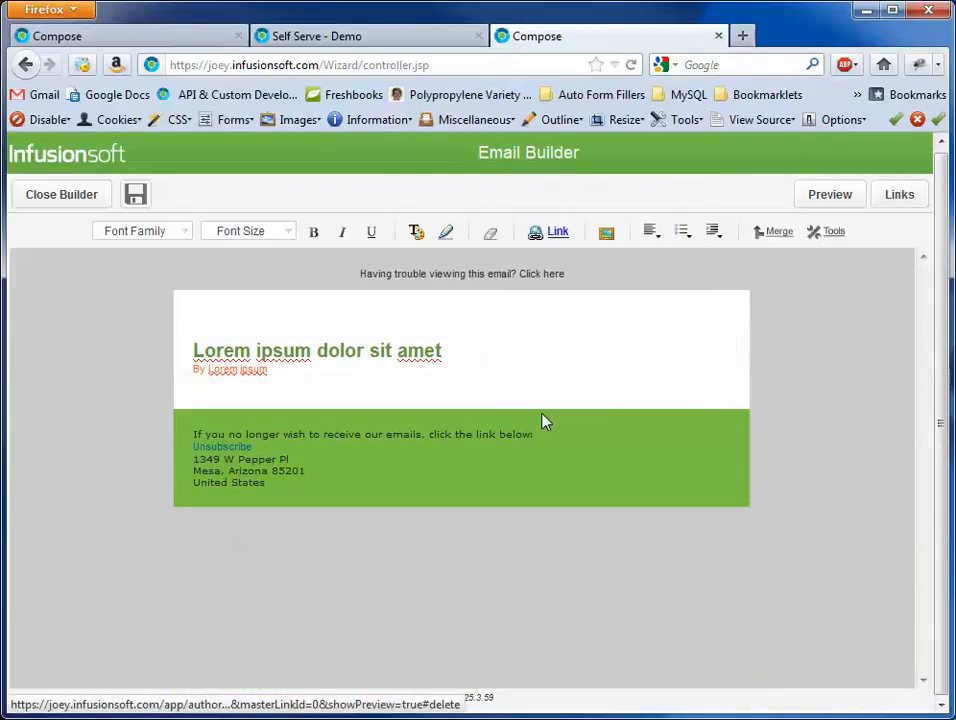
# Step: Replace the placeholder text with the title "Tell Us About Yourself!", subtitle "We want to know about you." and body "Click Here To Update Your Personal Information"
pyautogui.tripleClick(446, 354)
pyautogui.write('Tell')
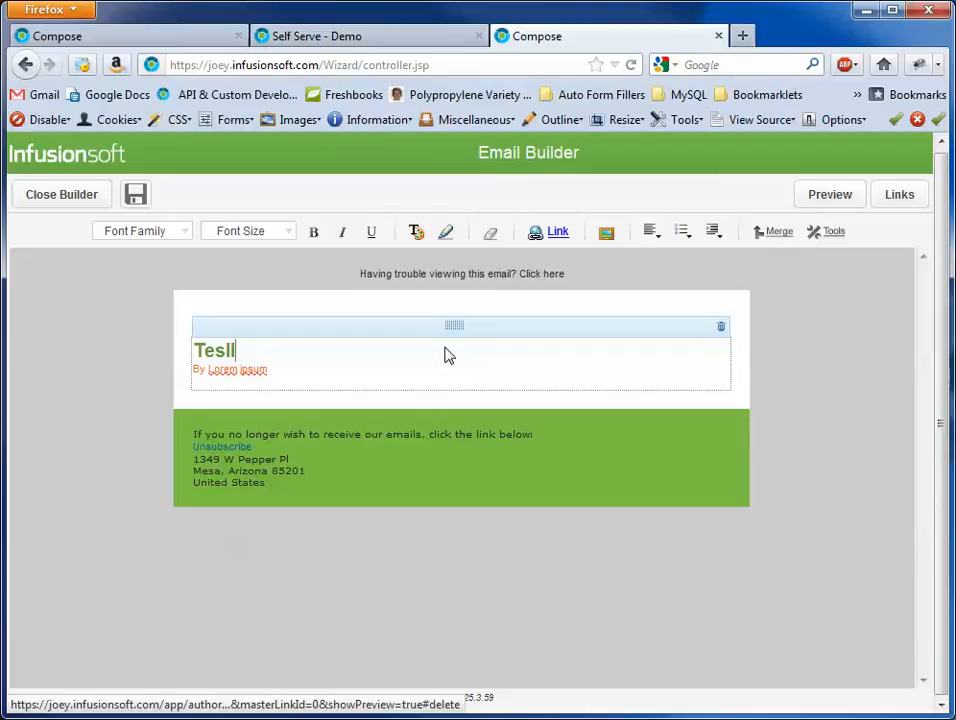
pyautogui.write(' Us About Yourself!')
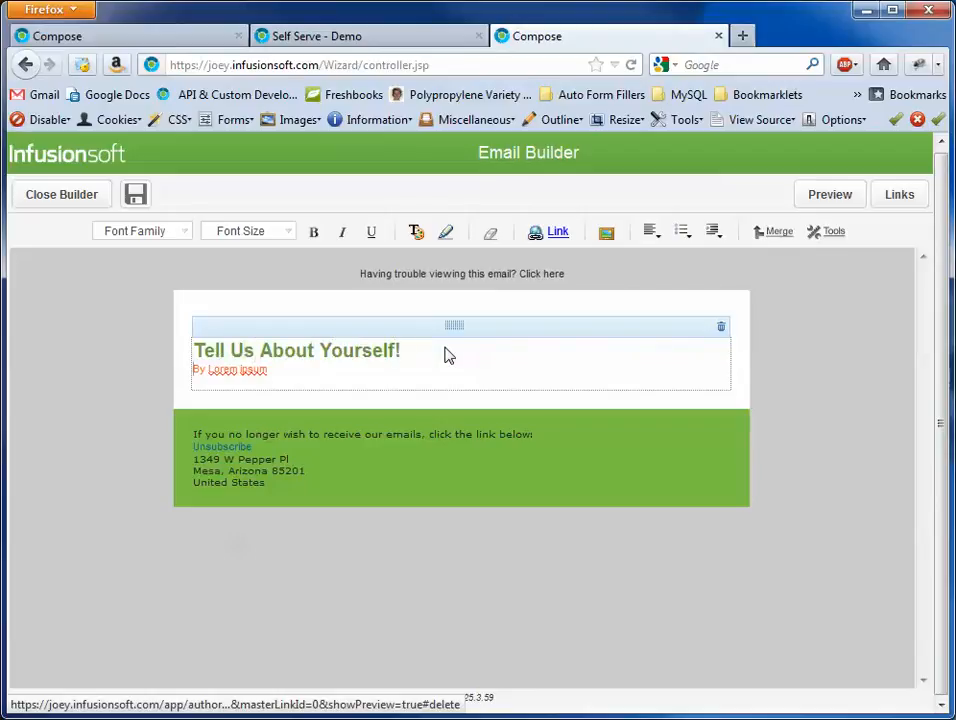
pyautogui.hotkey('shift', 'End')
pyautogui.write('We want to k')
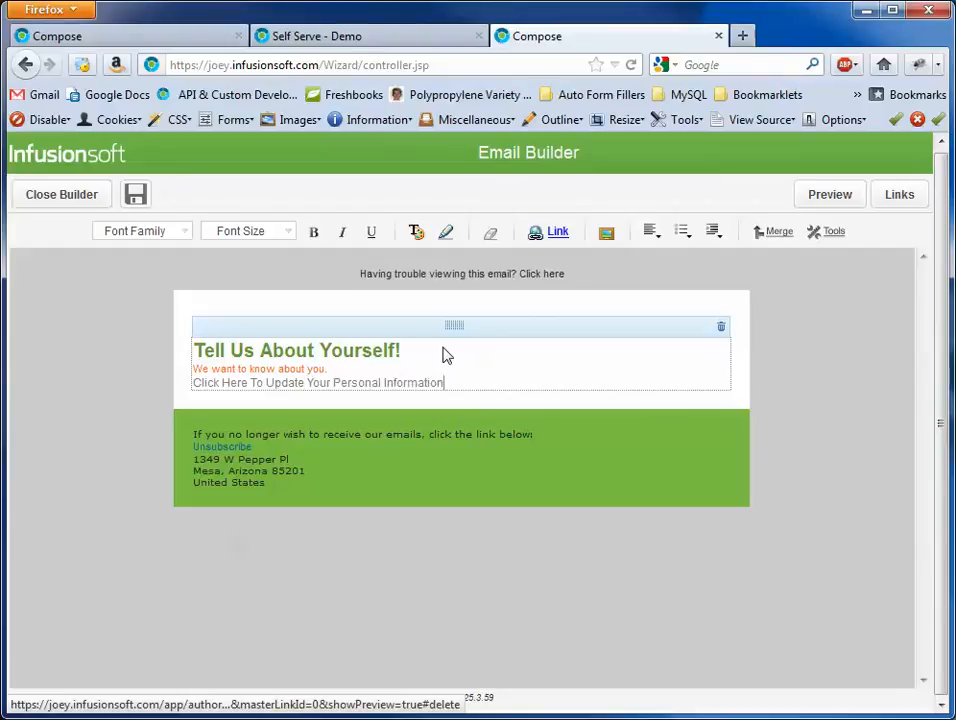
# Step: Link the words "Click Here" to a web address, using the copied form URL ending in /app/form/favorite-color from the clipboard history
pyautogui.moveTo(248, 383); pyautogui.dragTo(193, 383)
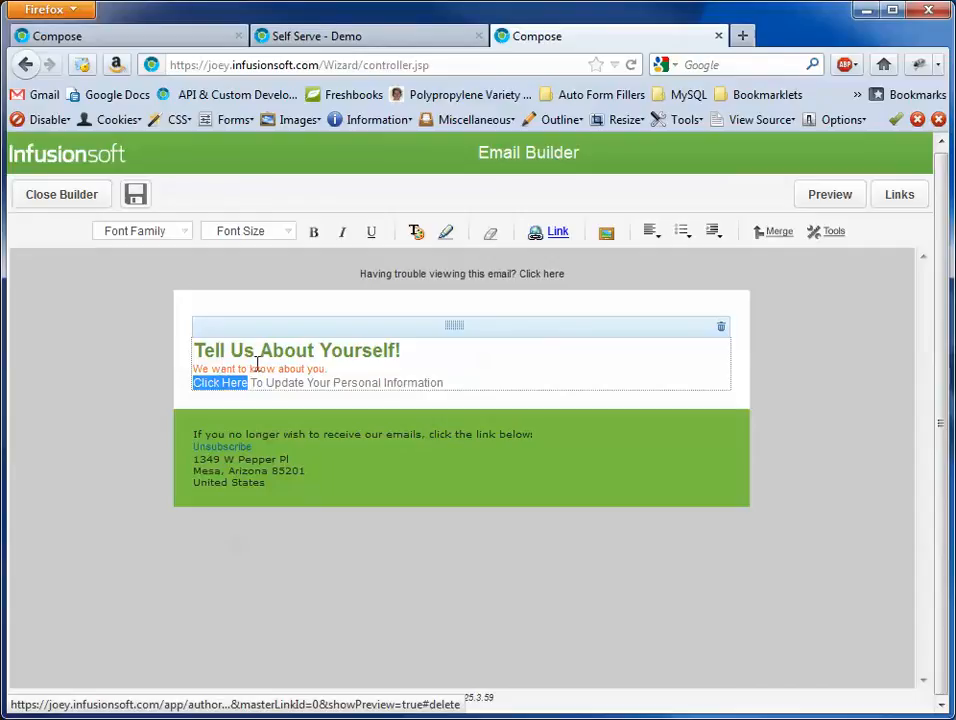
pyautogui.click(560, 236)
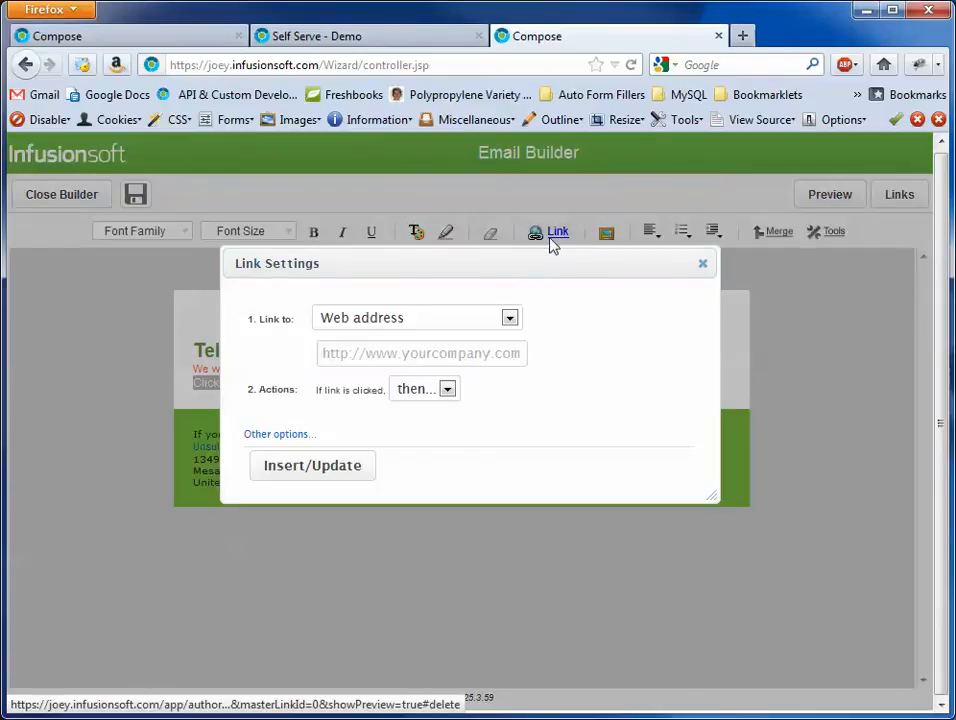
pyautogui.click(487, 322)
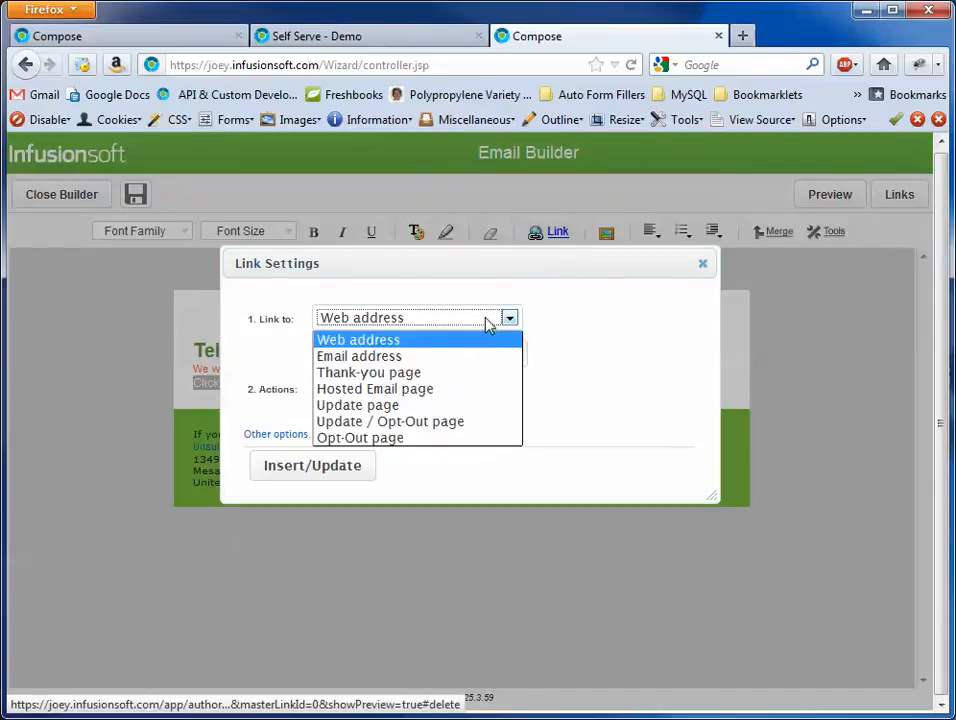
pyautogui.click(476, 333)
pyautogui.click(455, 348)
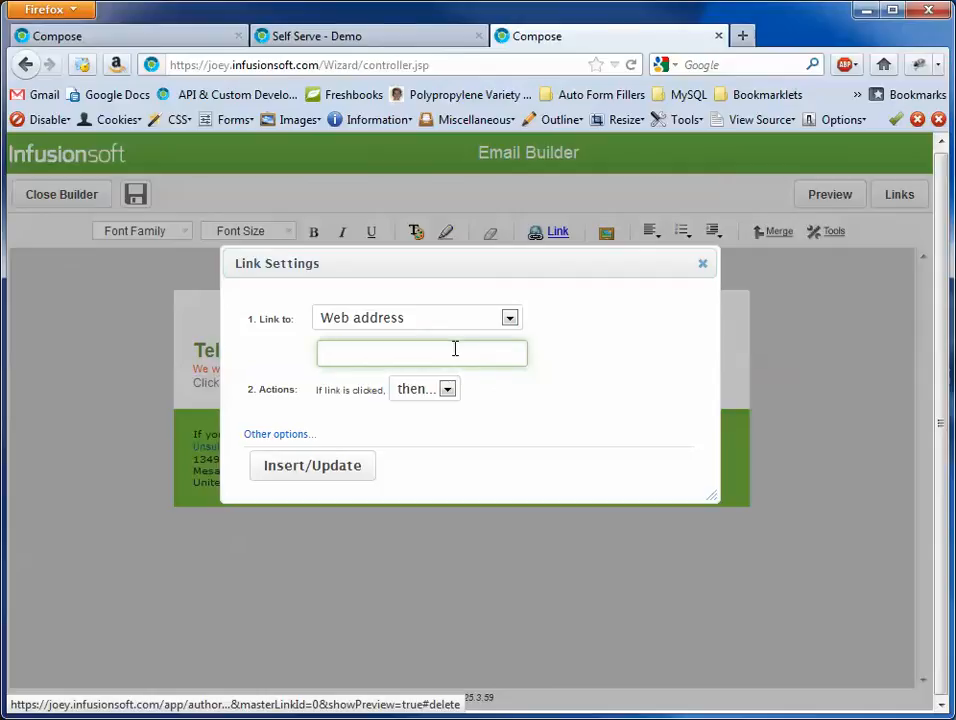
pyautogui.hotkey('ctrl', '`')
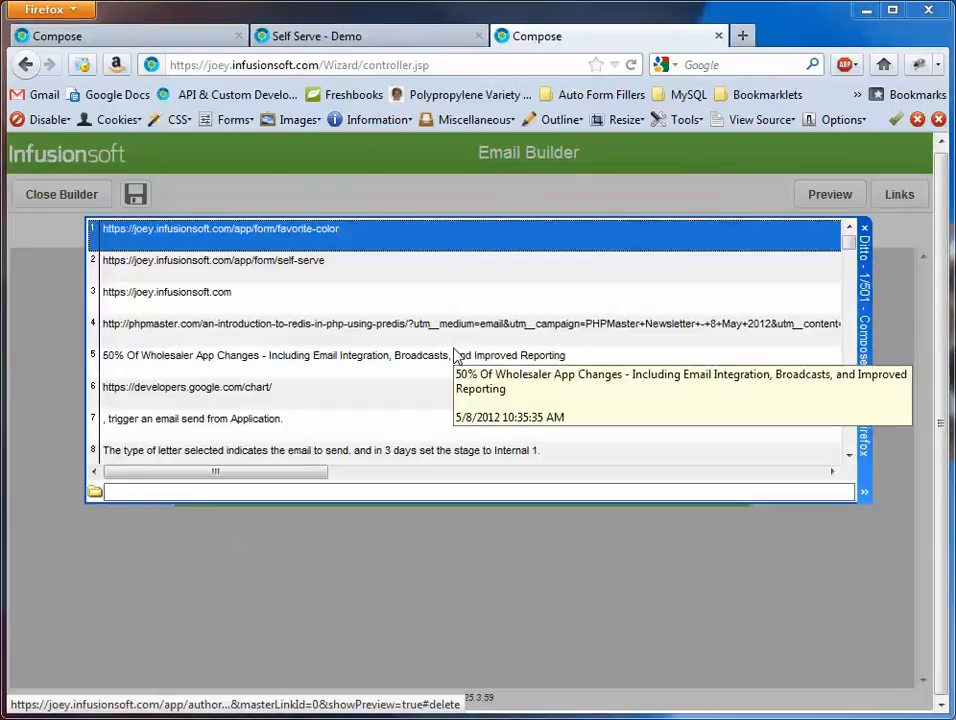
pyautogui.doubleClick(288, 231)
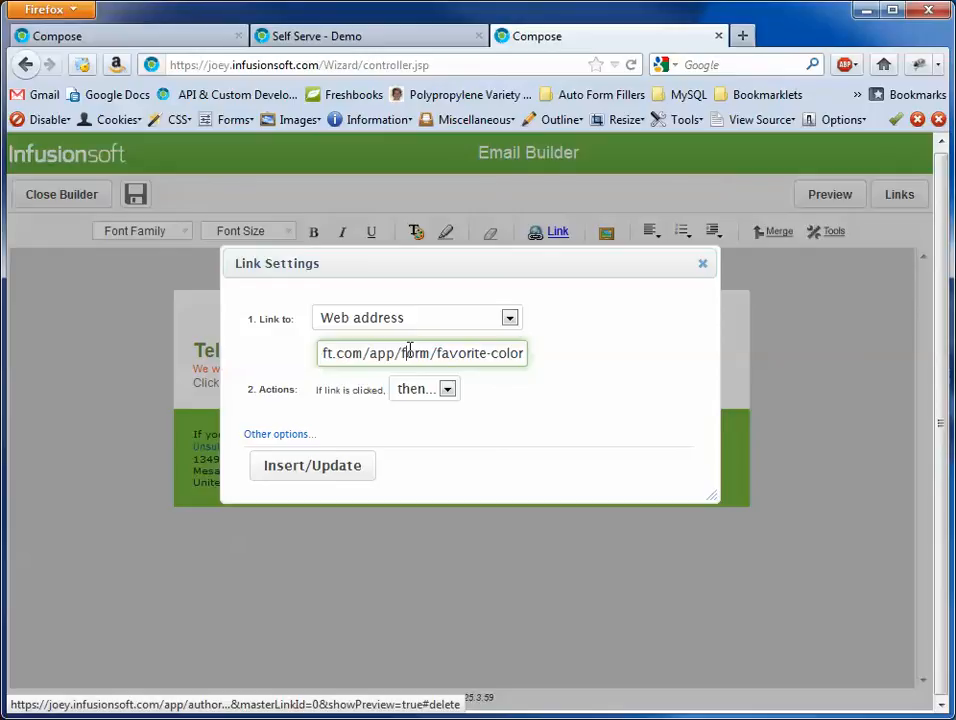
# Step: Set the link to place the person's details at the end of the URL and insert it
pyautogui.press('Home')
pyautogui.press('End')
pyautogui.click(305, 434)
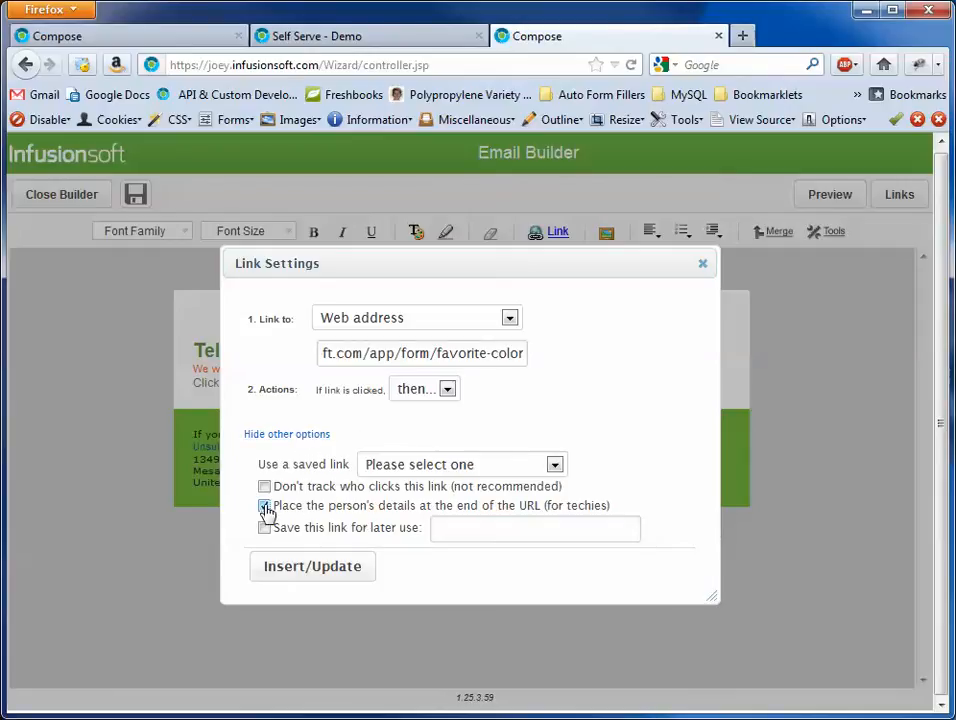
pyautogui.click(310, 572)
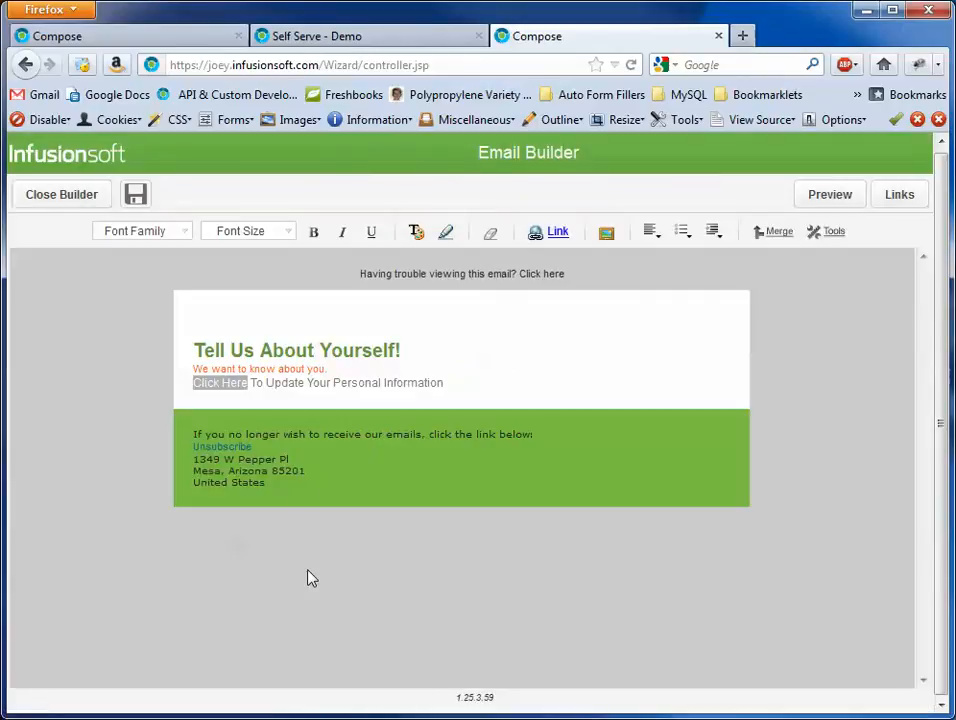
# Step: Save the email and close the builder, and send a test of the email to the preselected contact
pyautogui.click(134, 194)
pyautogui.click(70, 197)
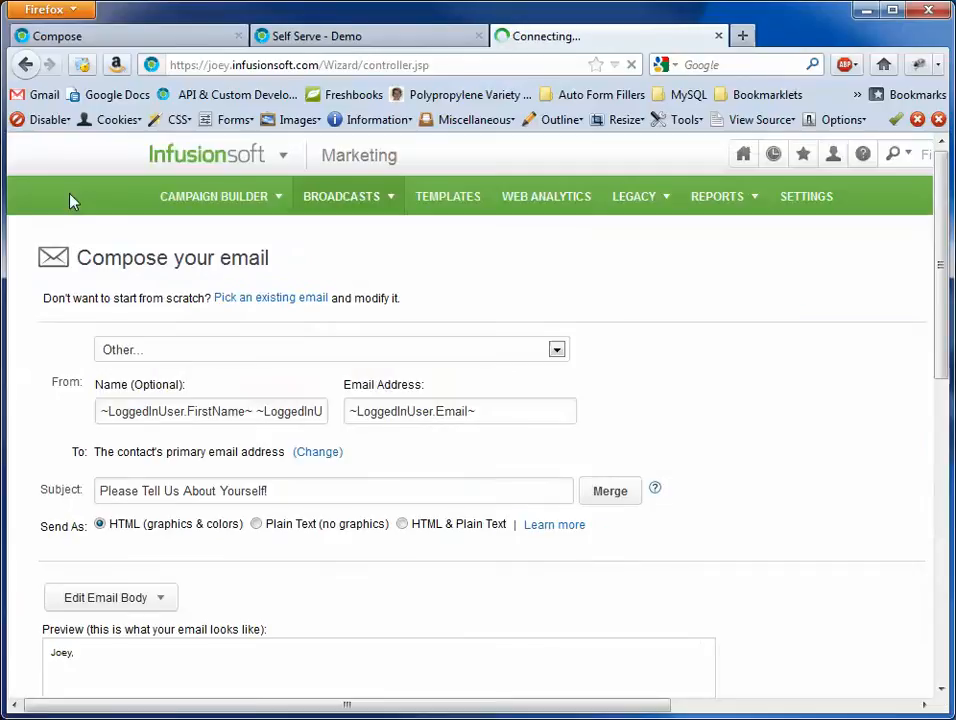
pyautogui.scroll(-2, 686, 369)
pyautogui.scroll(-4, 686, 369)
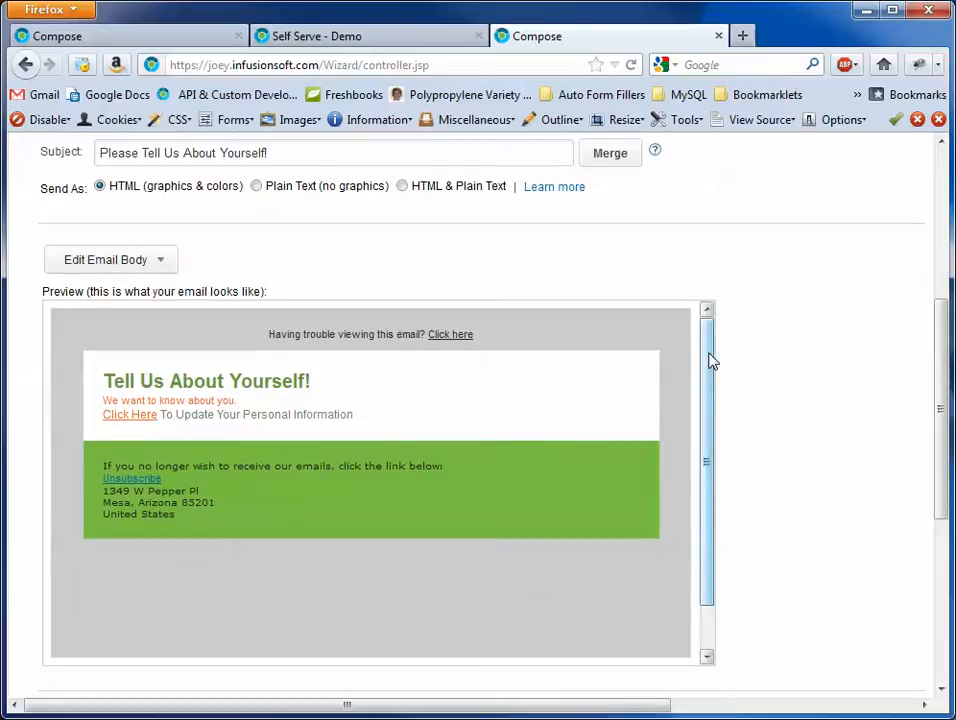
pyautogui.scroll(-6, 723, 386)
pyautogui.click(523, 487)
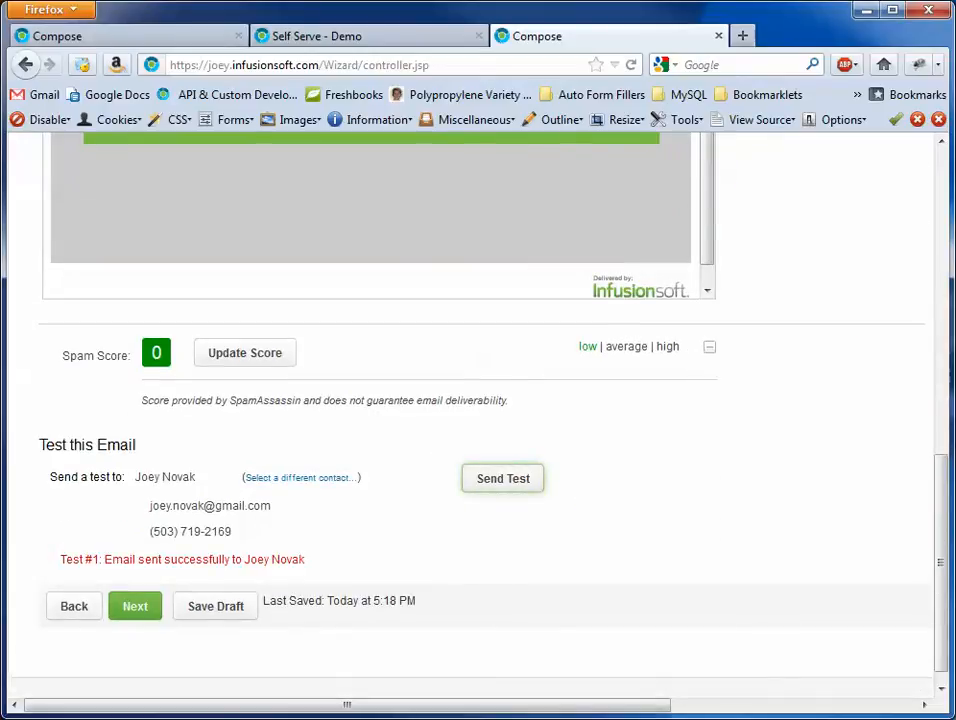
# Step: Switch to Gmail in a new tab, refresh the inbox and open the "Please Tell Us About Yourself!" test message
pyautogui.click(740, 36)
pyautogui.click(38, 96)
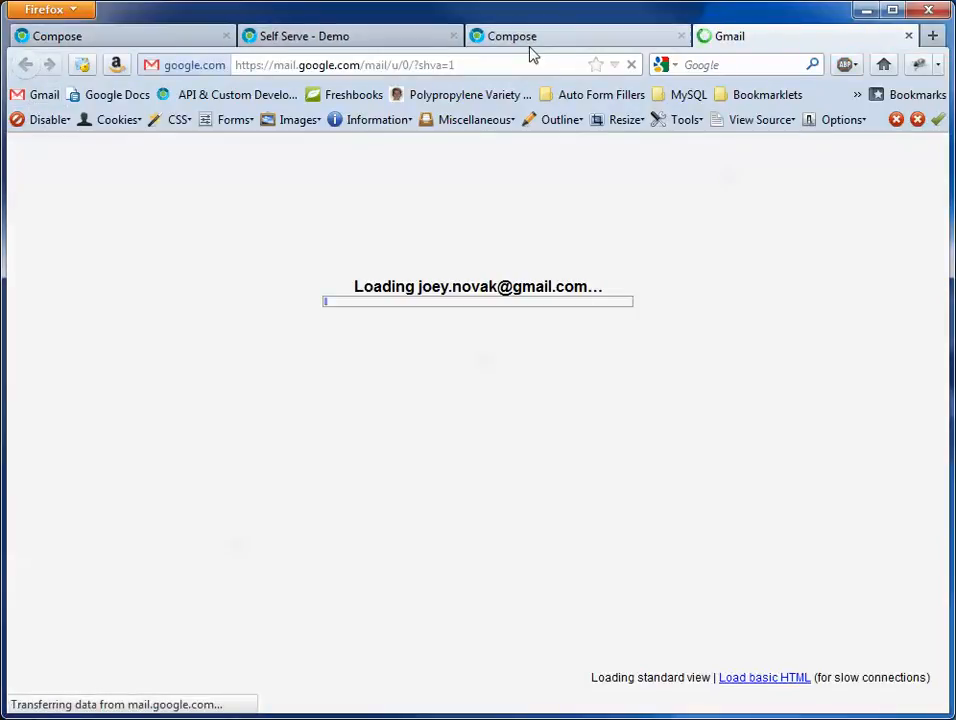
pyautogui.moveTo(534, 38)
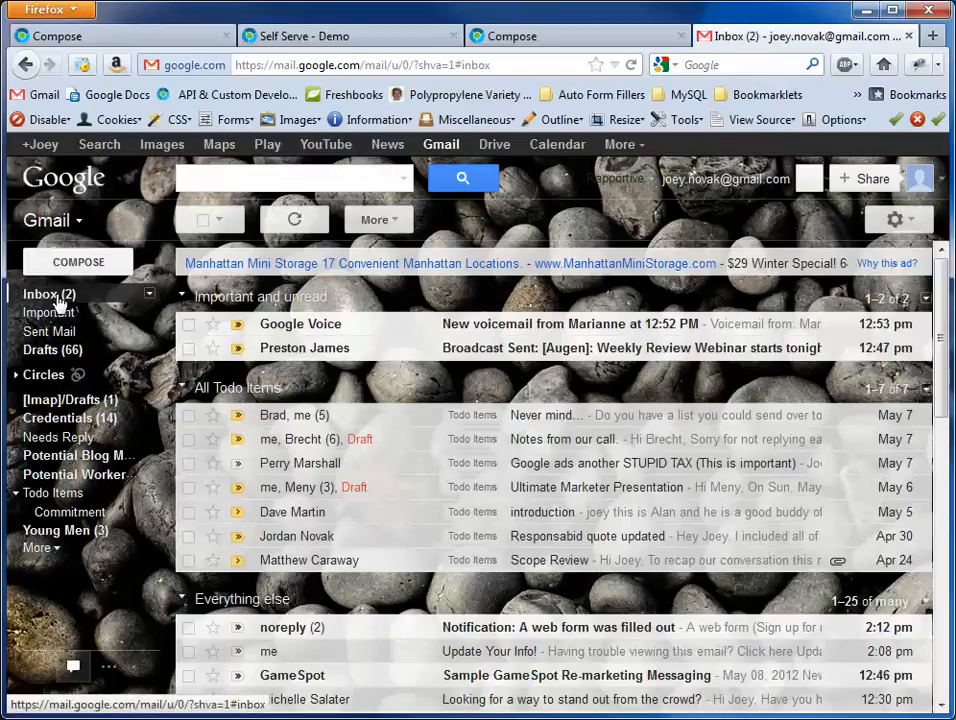
pyautogui.click(57, 298)
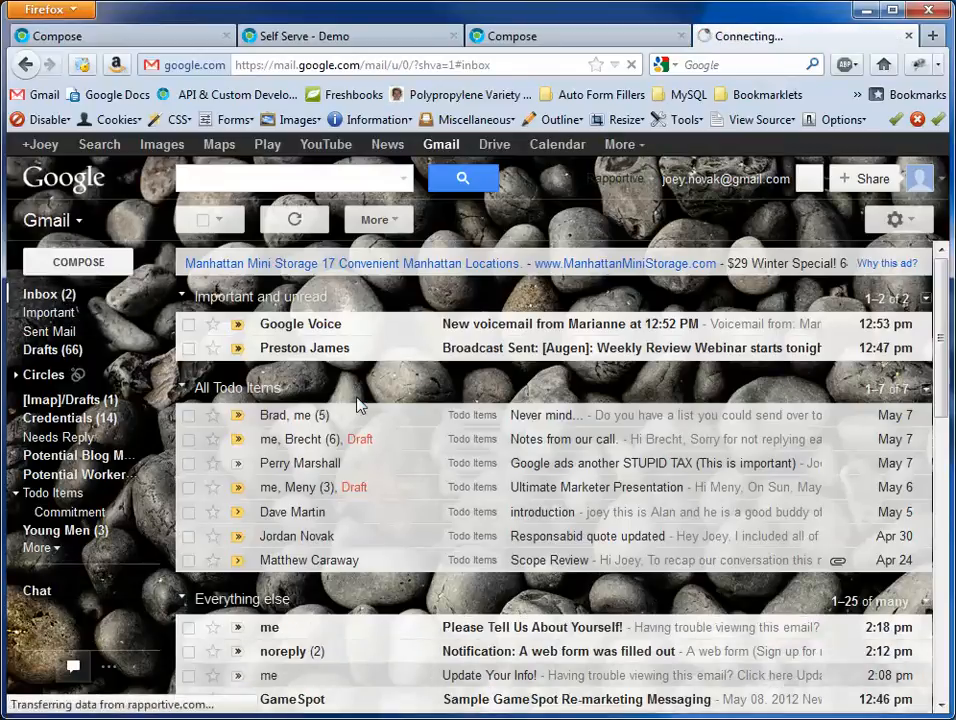
pyautogui.click(399, 636)
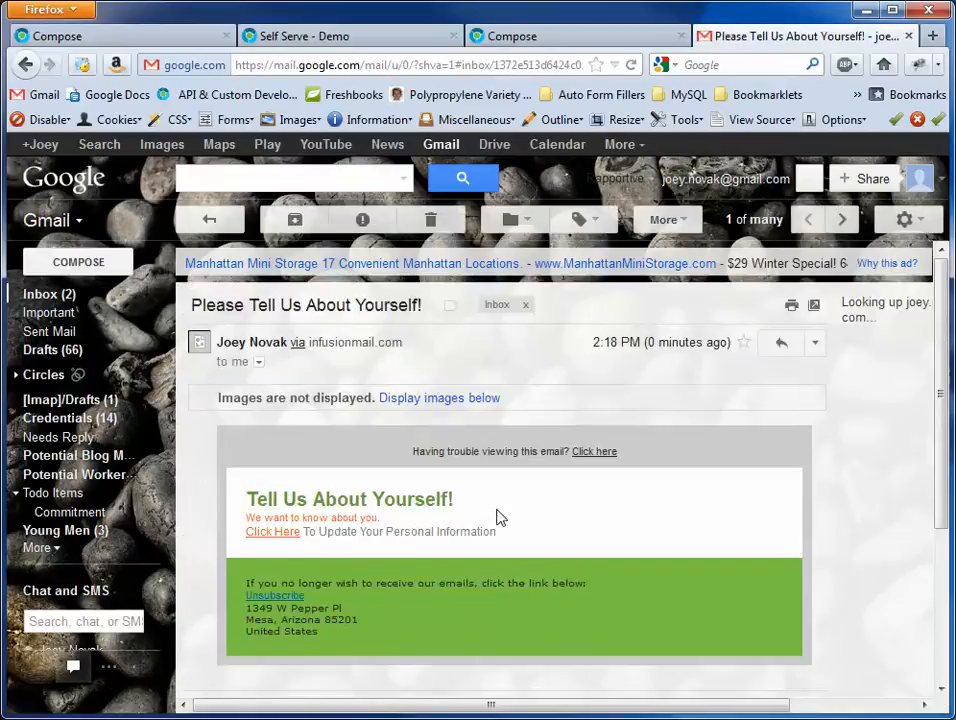
# Step: Follow the Click Here link in the test email and examine the contact details appended to the form's URL
pyautogui.click(272, 532)
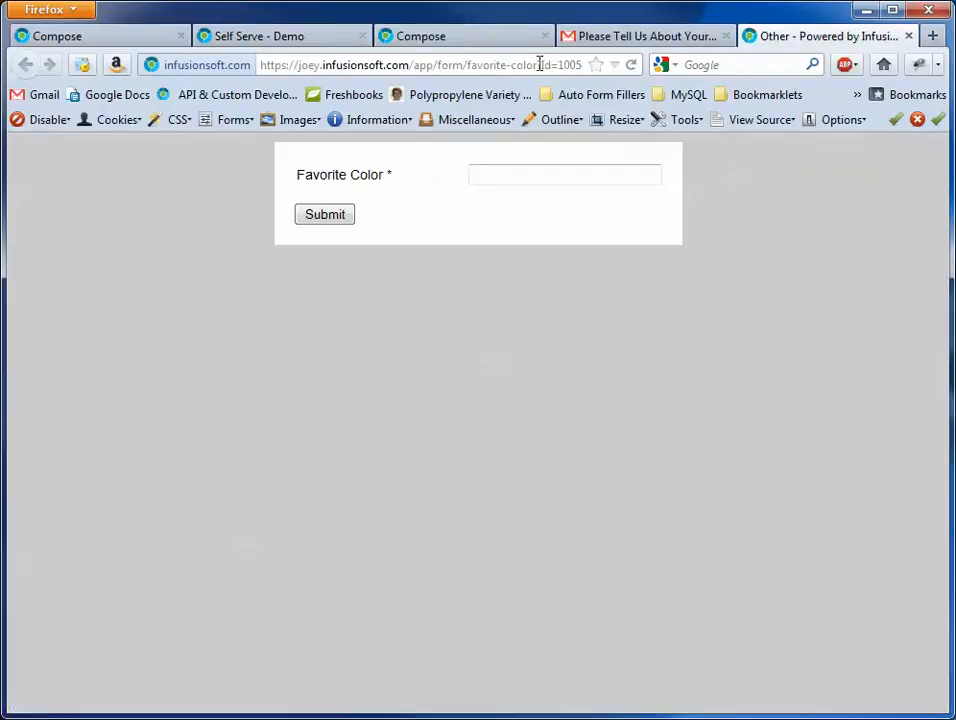
pyautogui.moveTo(350, 65); pyautogui.dragTo(388, 65)
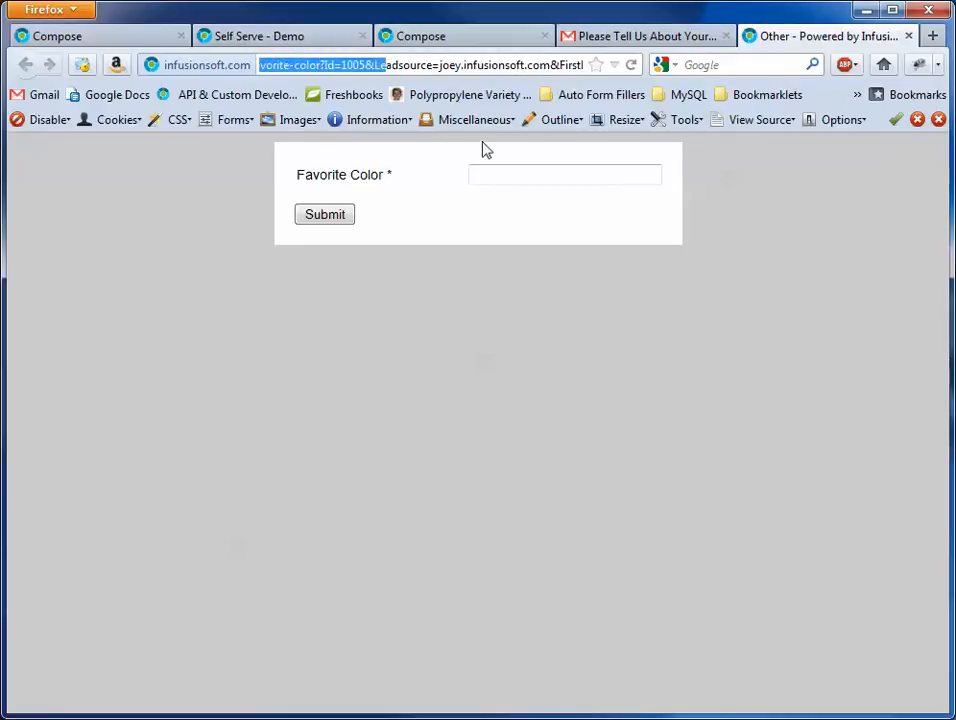
pyautogui.click(450, 160)
# Step: Inspect the Favorite Color form page with Firebug and expand the markup of its body table cell
pyautogui.rightClick(450, 160)
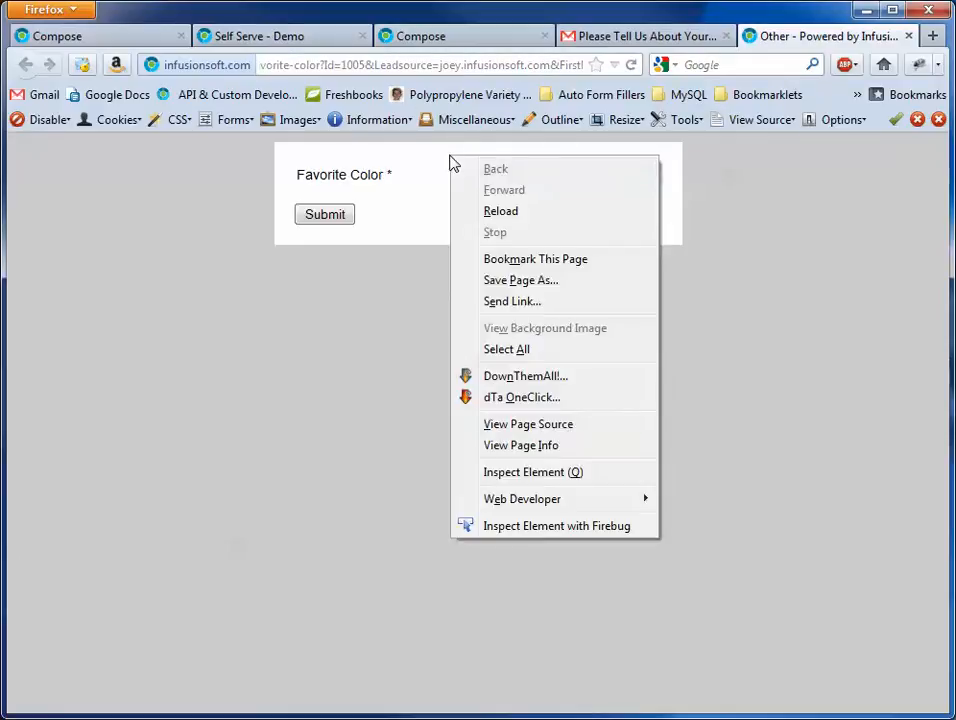
pyautogui.click(531, 526)
pyautogui.moveTo(188, 481); pyautogui.dragTo(406, 481)
pyautogui.moveTo(147, 711); pyautogui.dragTo(60, 711)
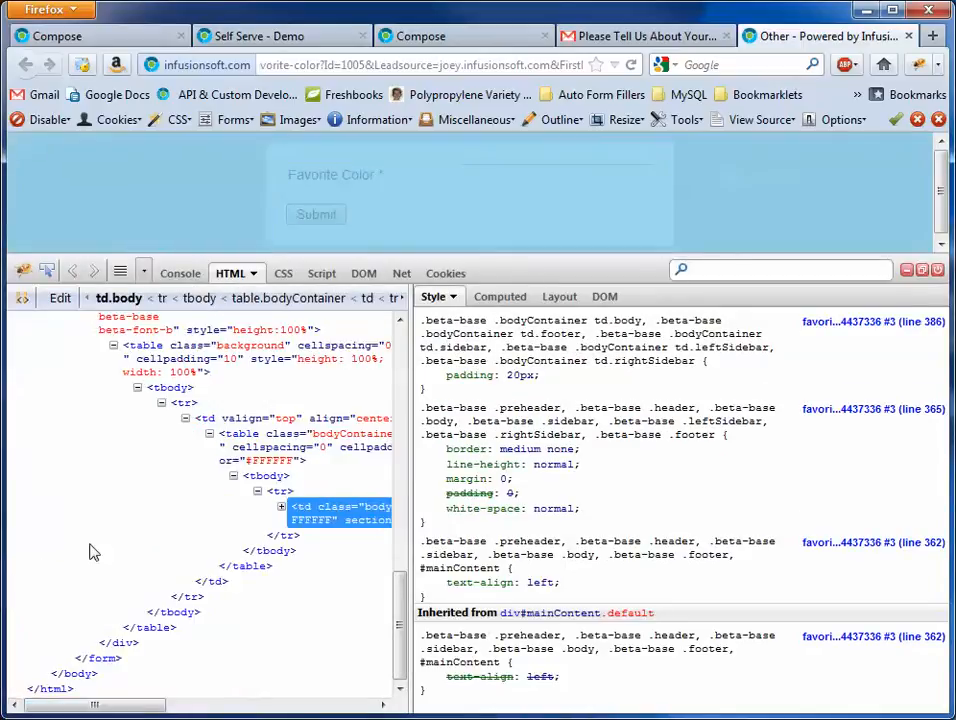
pyautogui.scroll(7, 134, 390)
pyautogui.scroll(-7, 163, 449)
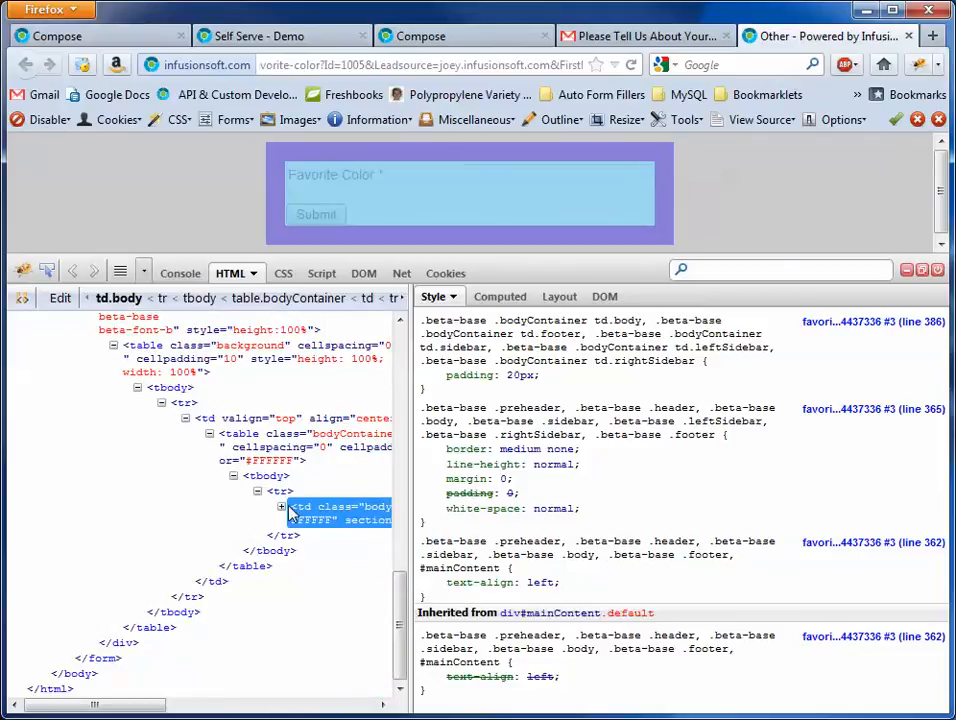
pyautogui.click(281, 508)
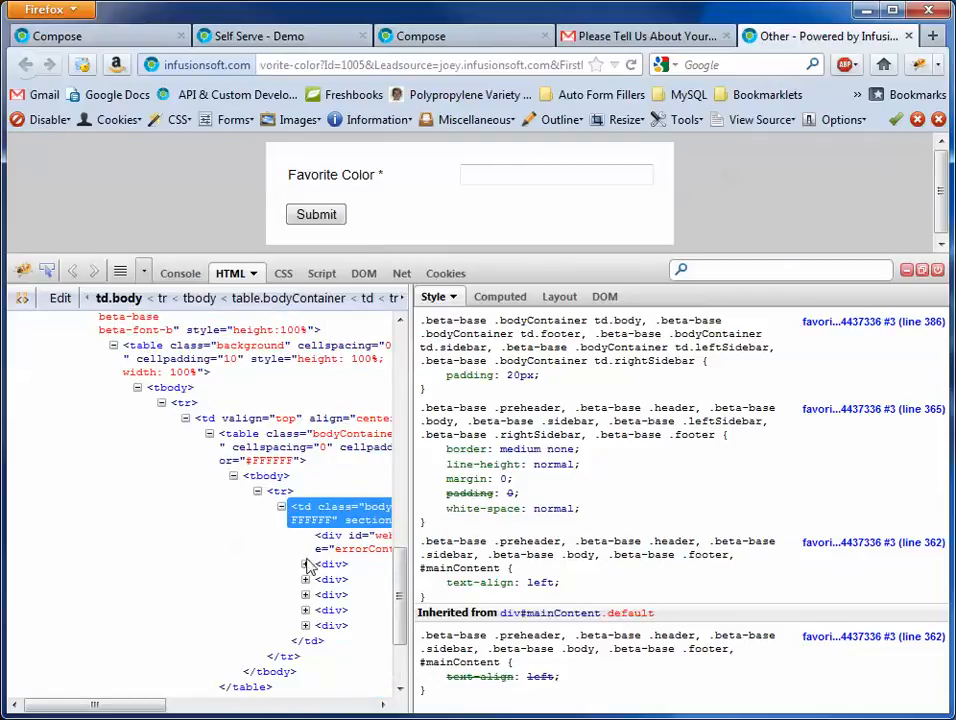
# Step: Expand the first two field containers, widen the HTML pane and examine the prefilled values of the hidden FirstName and Email inputs
pyautogui.click(306, 564)
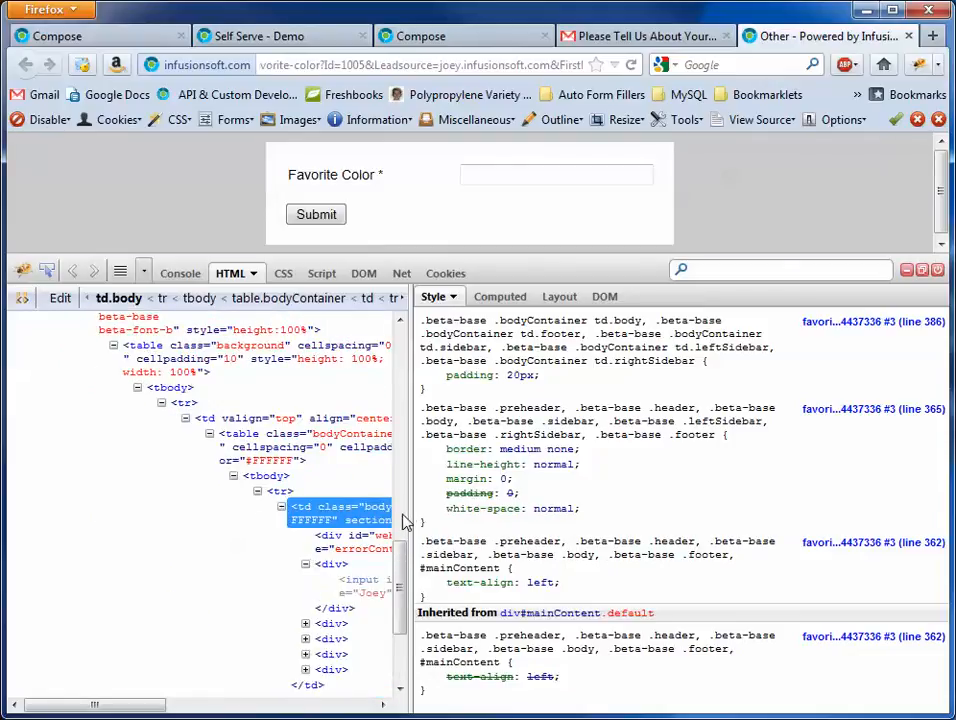
pyautogui.moveTo(409, 462); pyautogui.dragTo(765, 462)
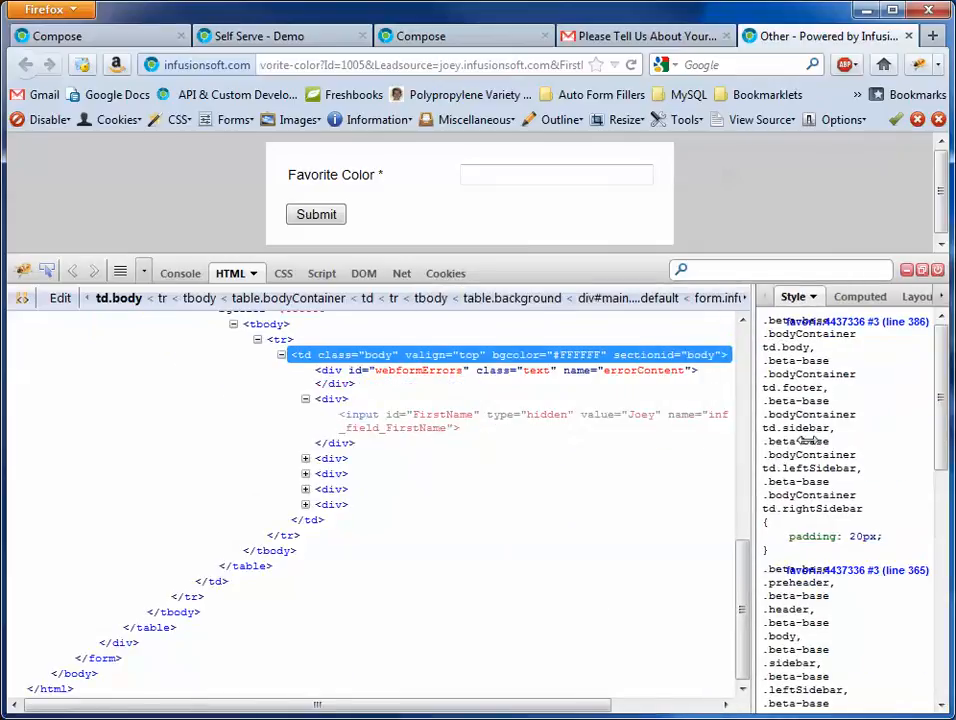
pyautogui.click(642, 413)
pyautogui.click(306, 459)
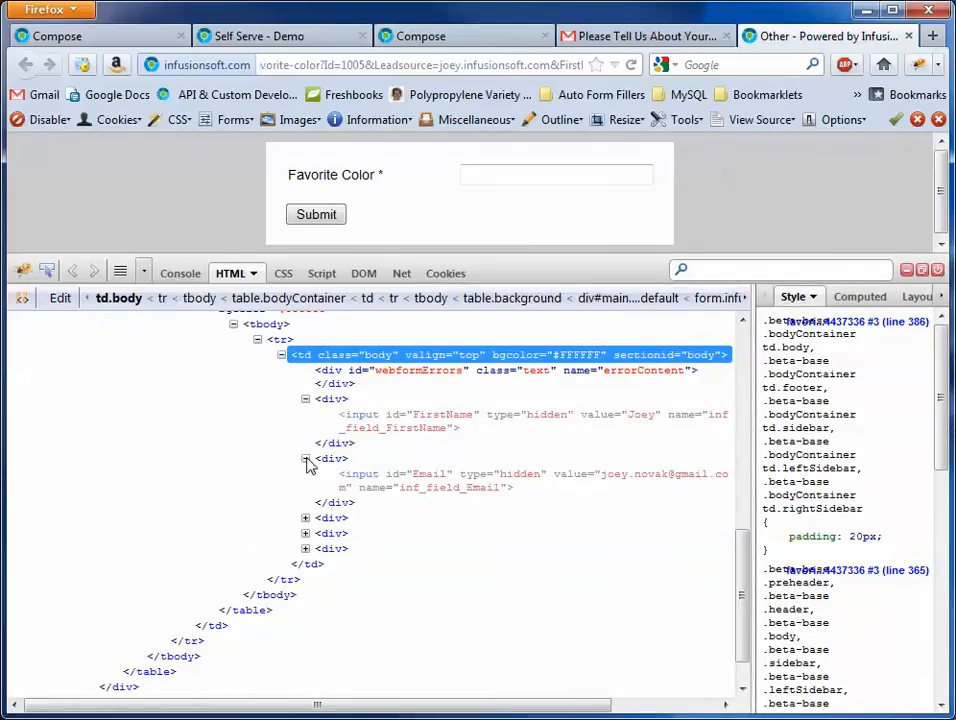
pyautogui.doubleClick(612, 475)
pyautogui.click(610, 475)
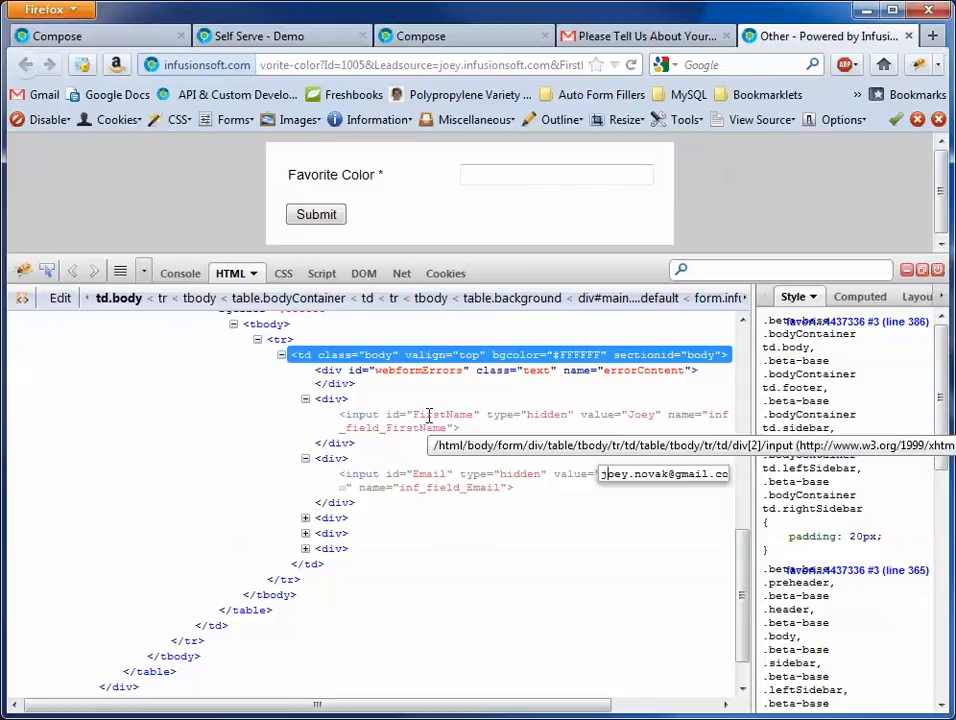
pyautogui.click(514, 507)
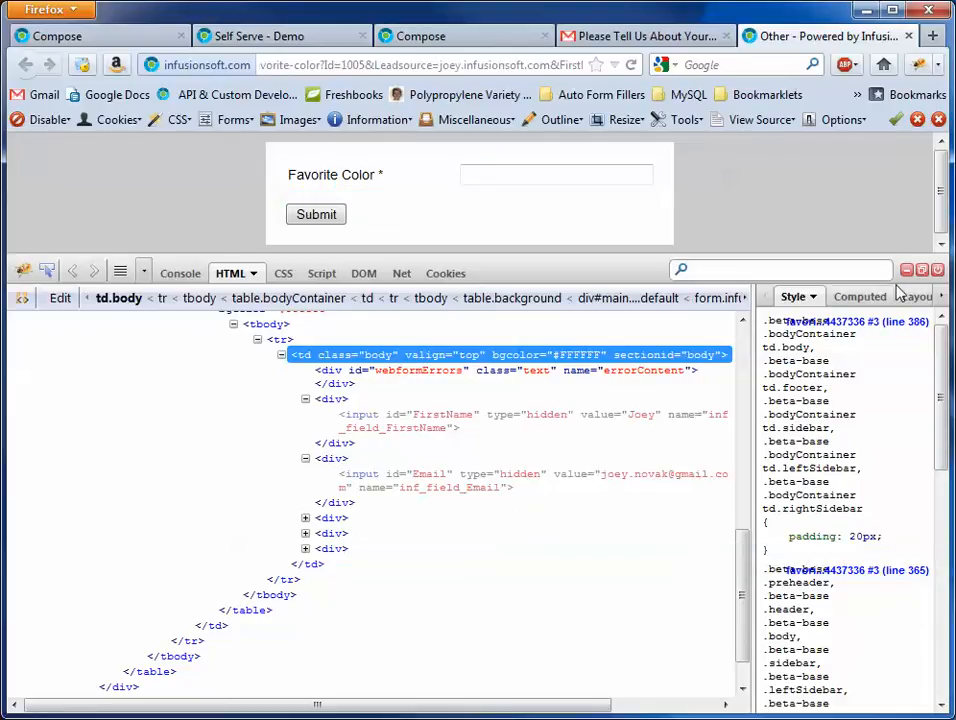
# Step: Close the Firebug inspector and submit the web form with Blue as the favorite color
pyautogui.click(937, 270)
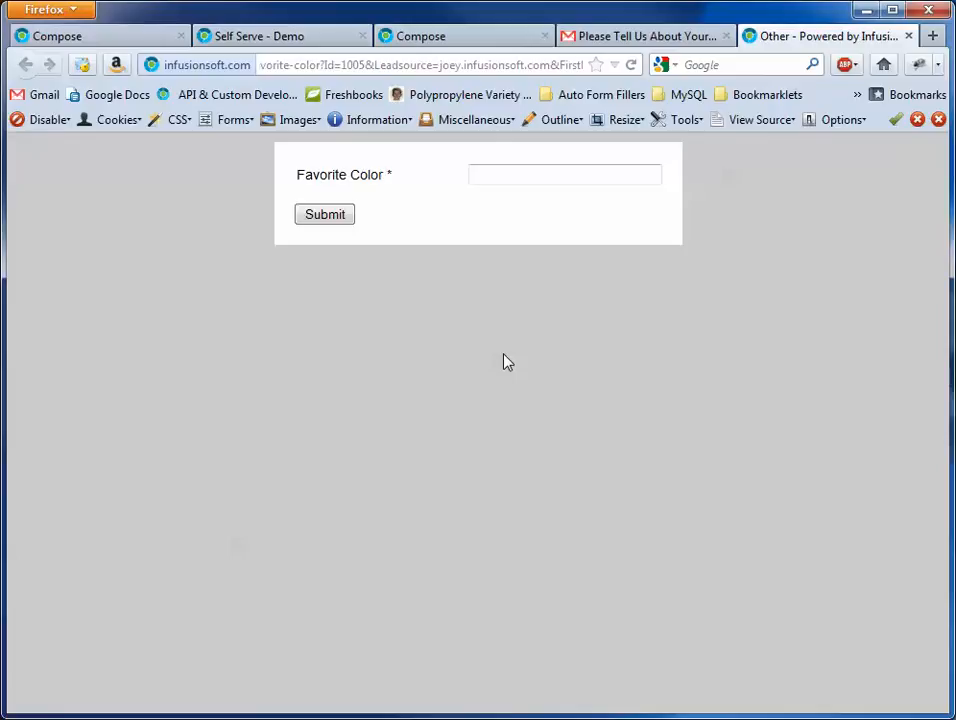
pyautogui.click(538, 175)
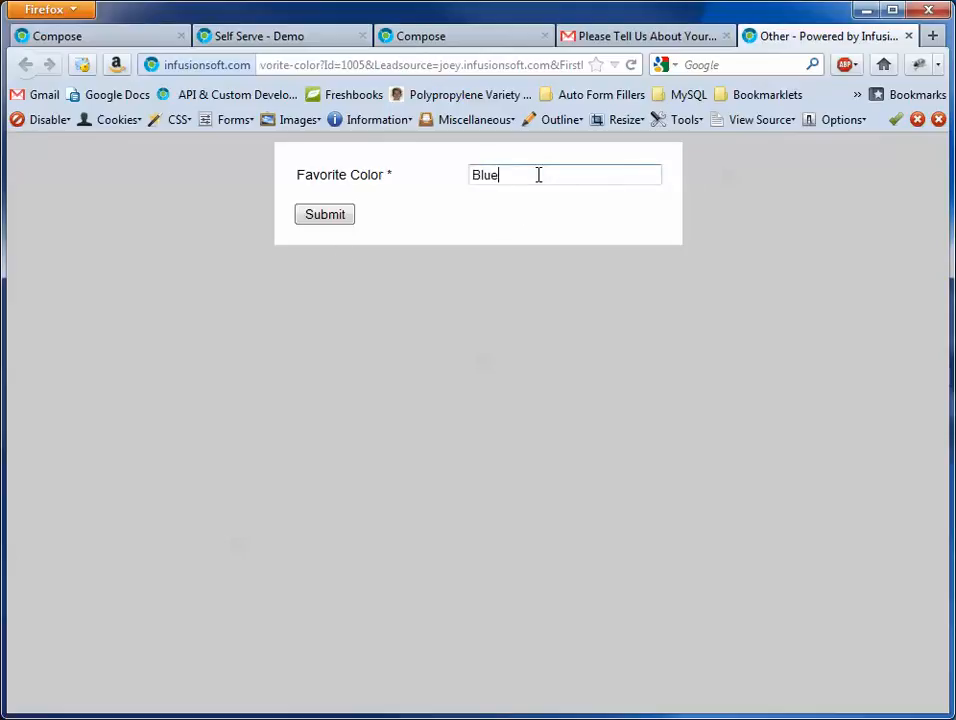
pyautogui.click(343, 214)
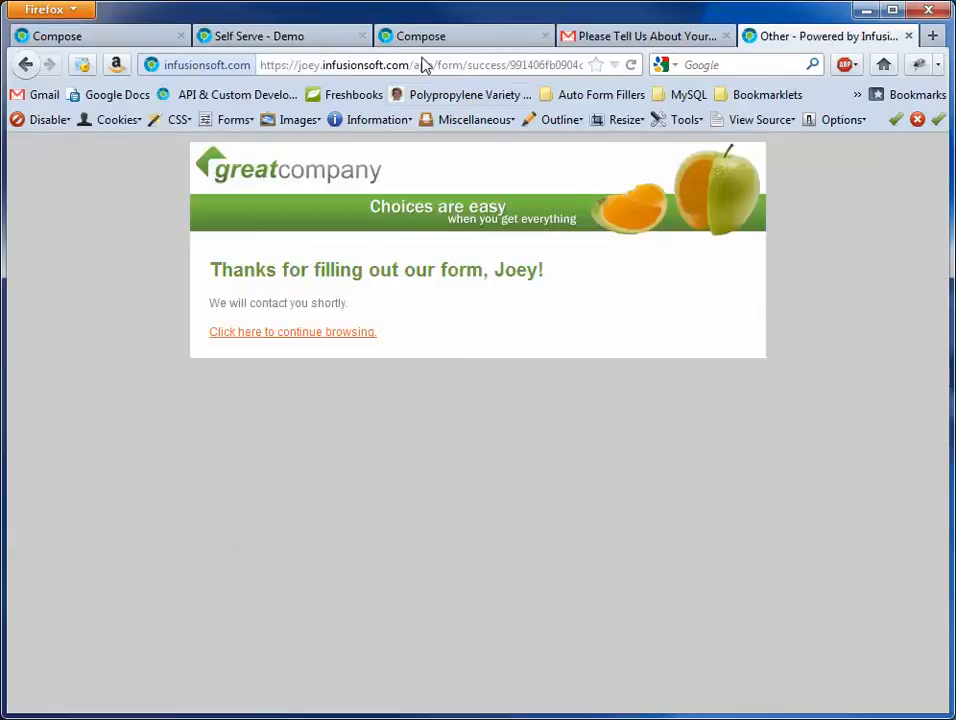
# Step: Return to the "Please Tell Us About Yourself!" email's Compose tab, go to the CRM contacts list and open the test contact's record
pyautogui.click(461, 45)
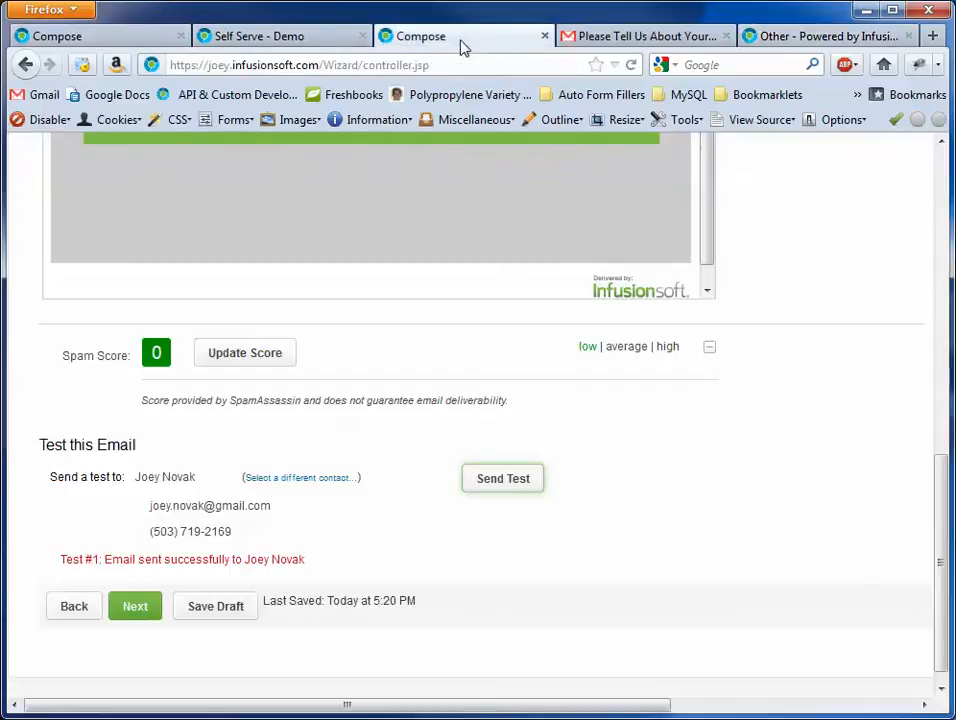
pyautogui.click(235, 45)
pyautogui.click(146, 40)
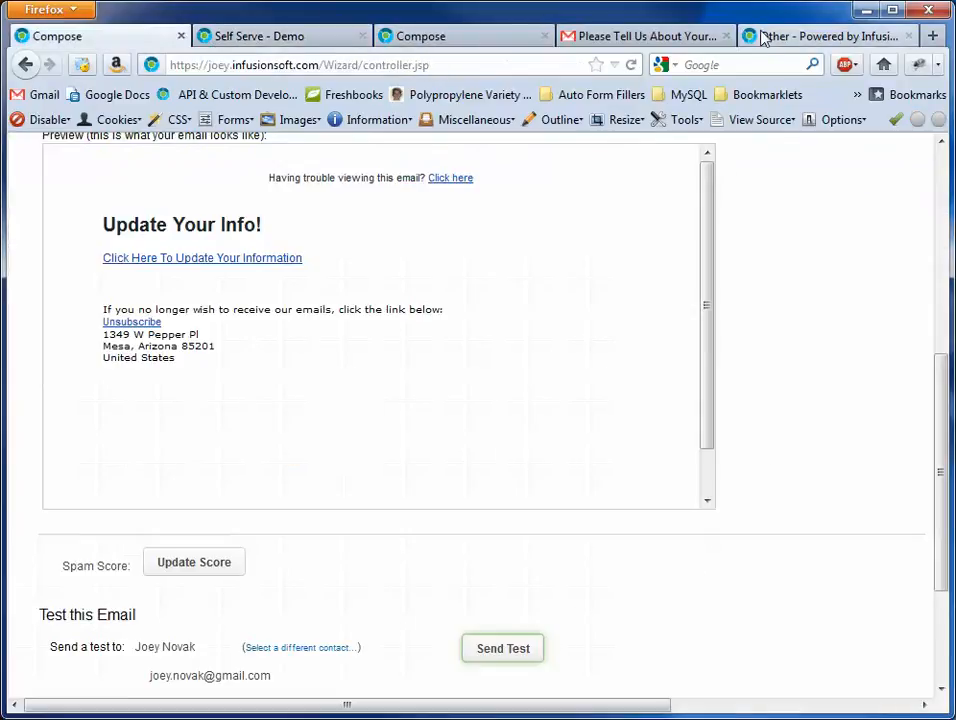
pyautogui.click(421, 36)
pyautogui.scroll(10, 562, 167)
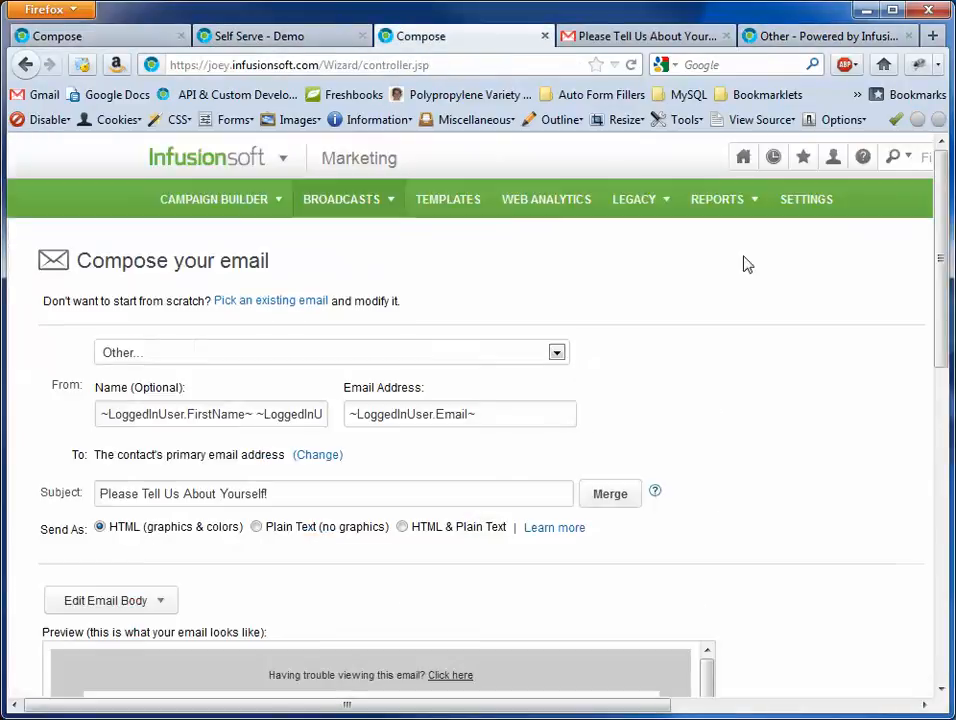
pyautogui.moveTo(230, 156)
pyautogui.click(347, 253)
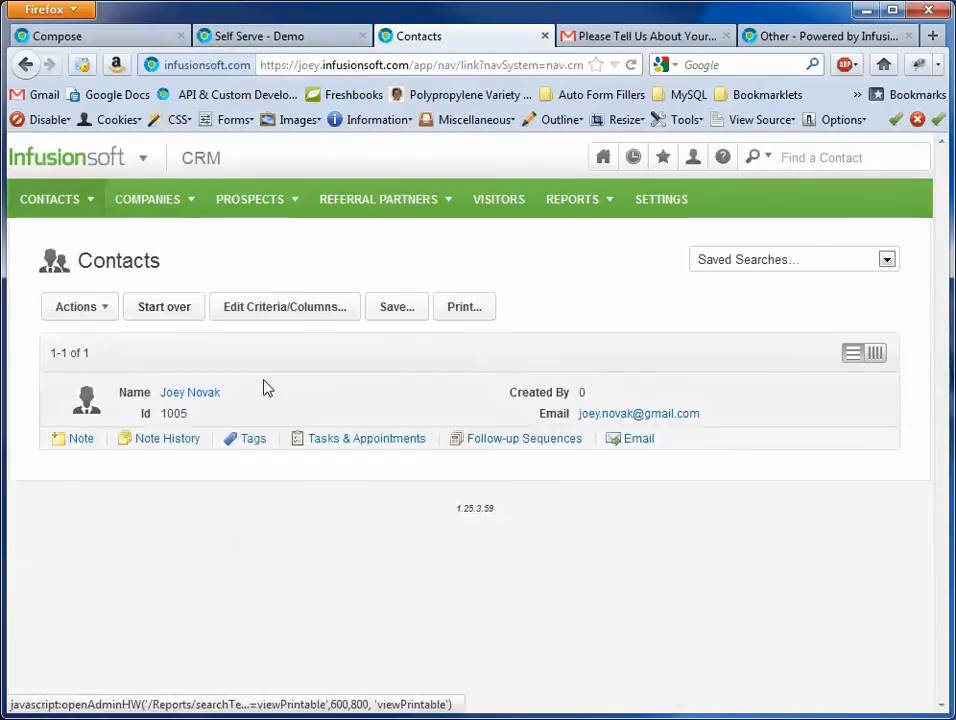
pyautogui.click(173, 393)
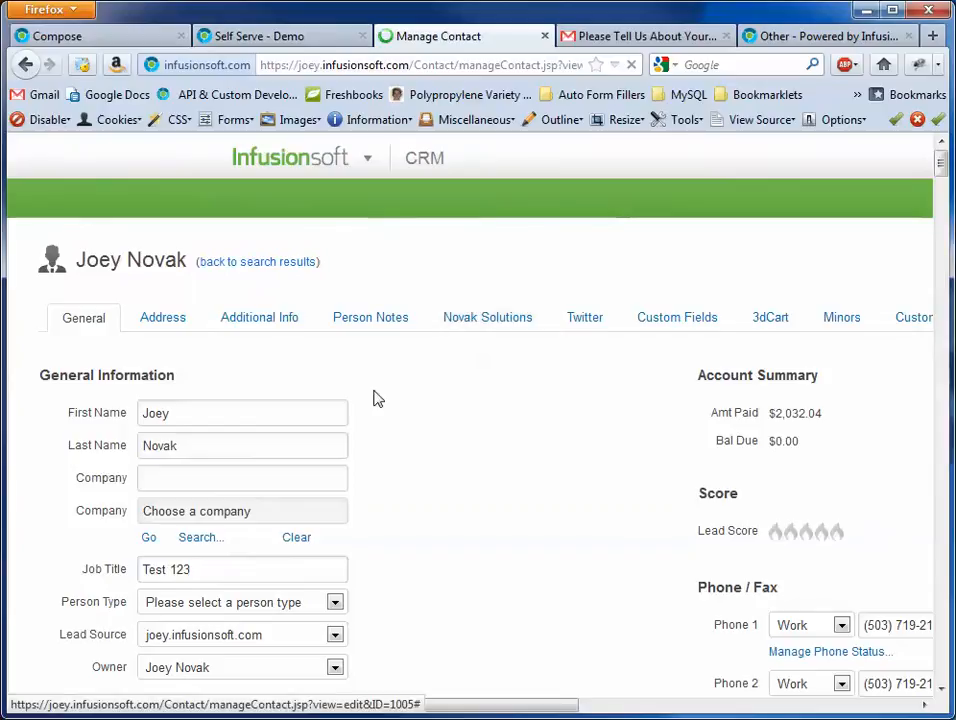
# Step: Examine the Favorite Color value among the custom fields of the test contact's record
pyautogui.click(651, 325)
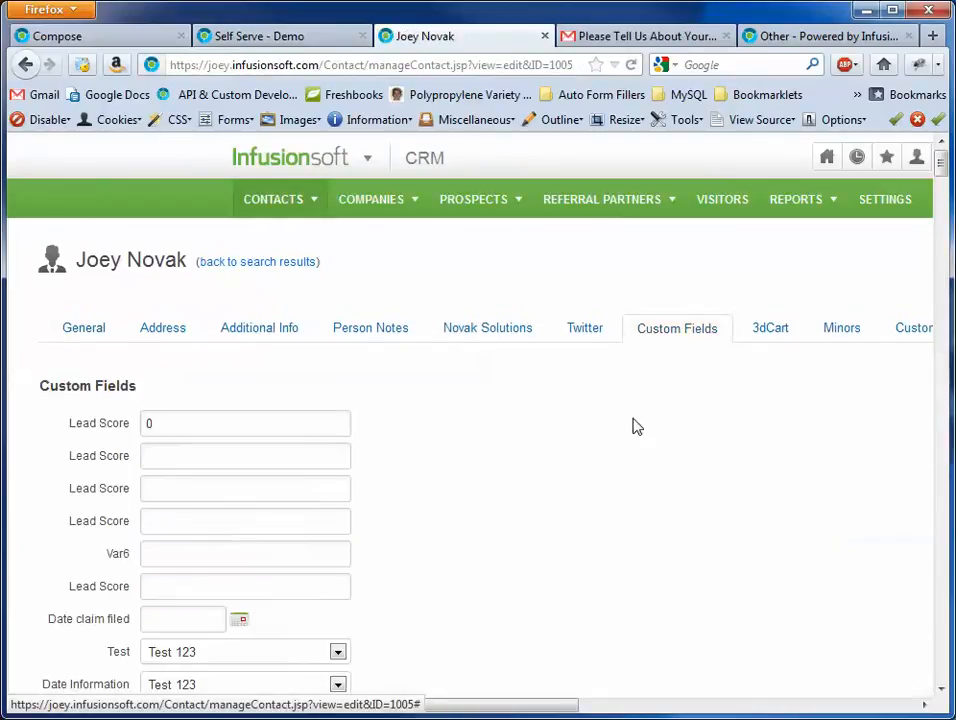
pyautogui.scroll(-9, 634, 427)
pyautogui.click(199, 414)
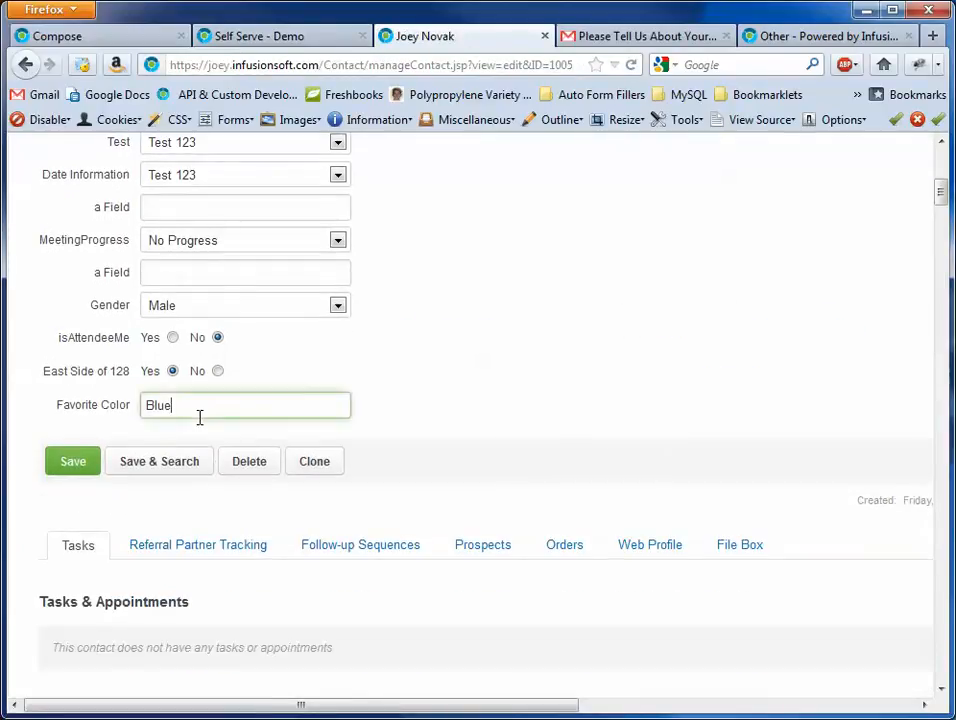